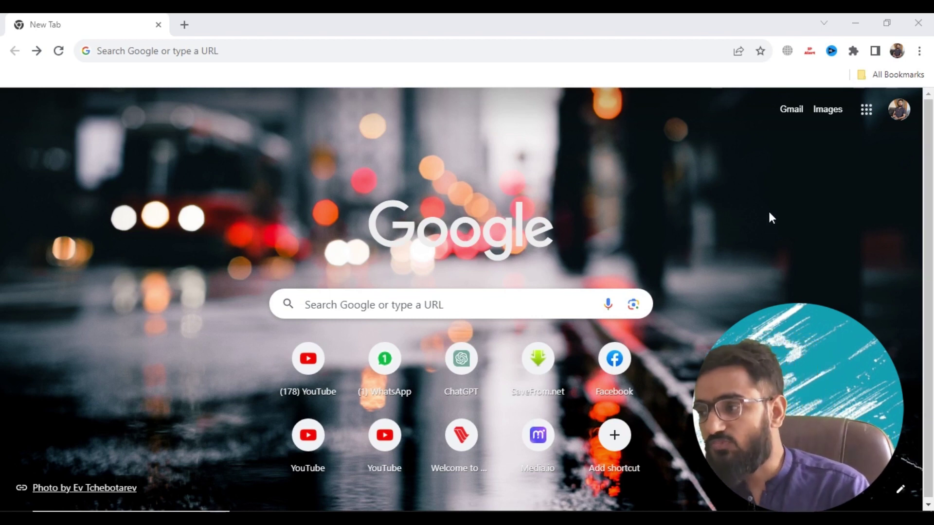
Open Google Sheets from the Google apps list and create a new blank spreadsheet.
left_click(865, 123)
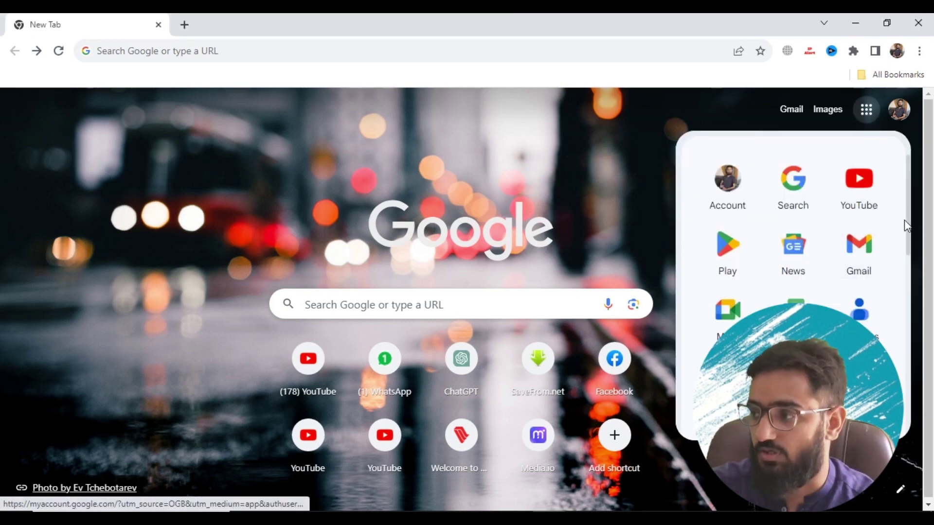
left_click_drag(906, 215, 906, 296)
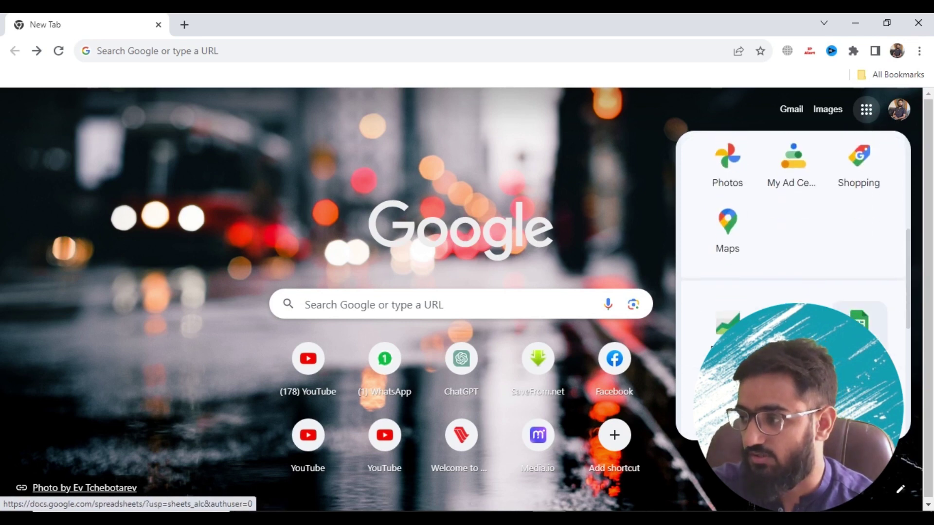
left_click(860, 318)
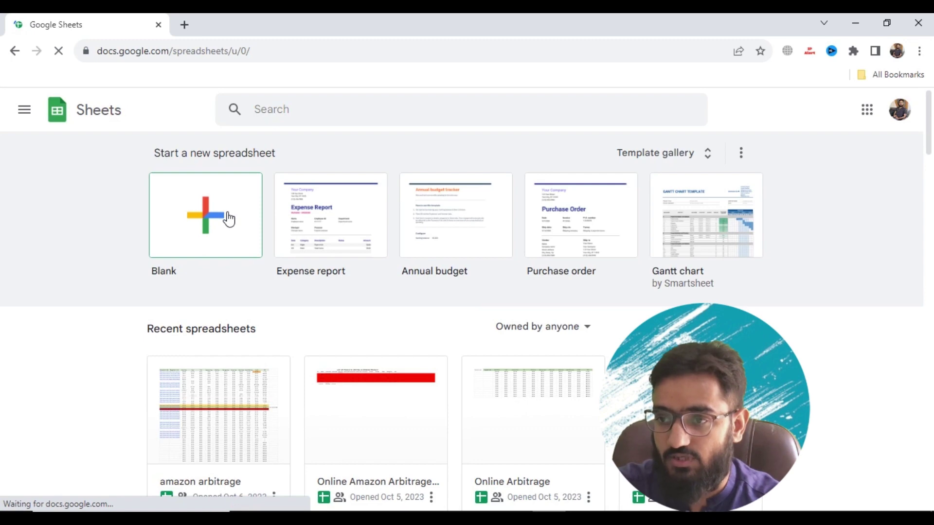
left_click(229, 219)
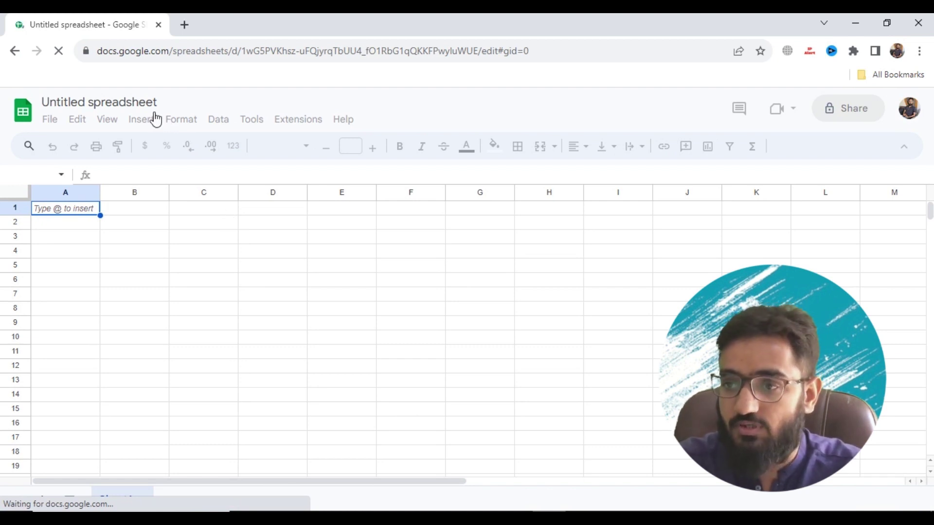
Rename the untitled spreadsheet as "Online arbitrage Products".
left_click(119, 102)
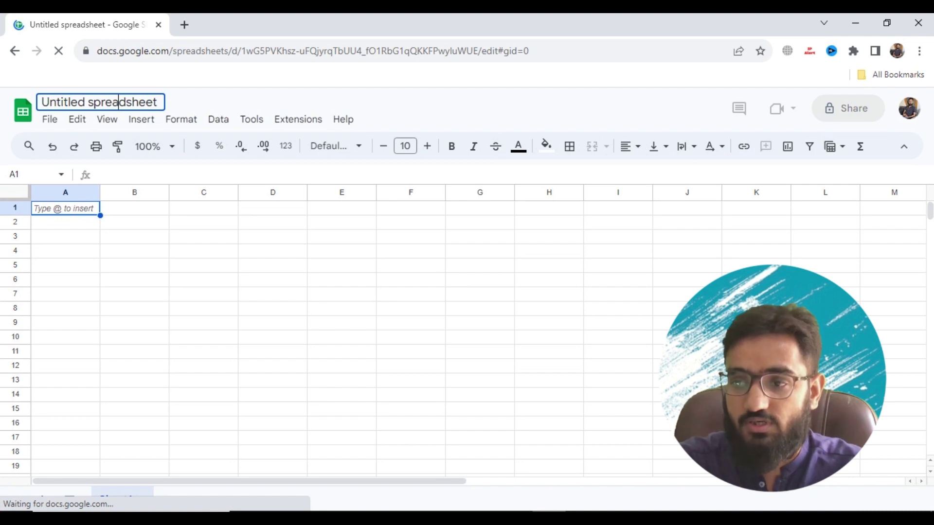
key("ctrl+a")
type("Online a")
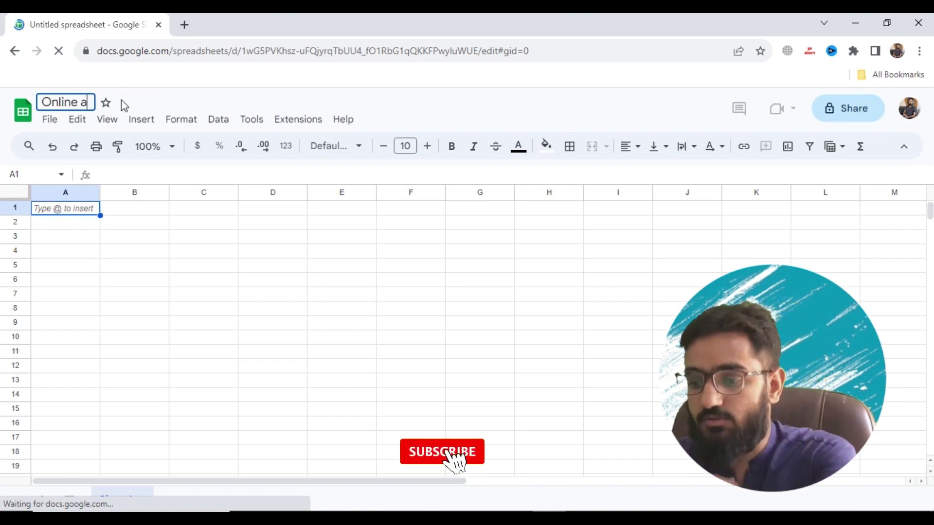
type("rbitra")
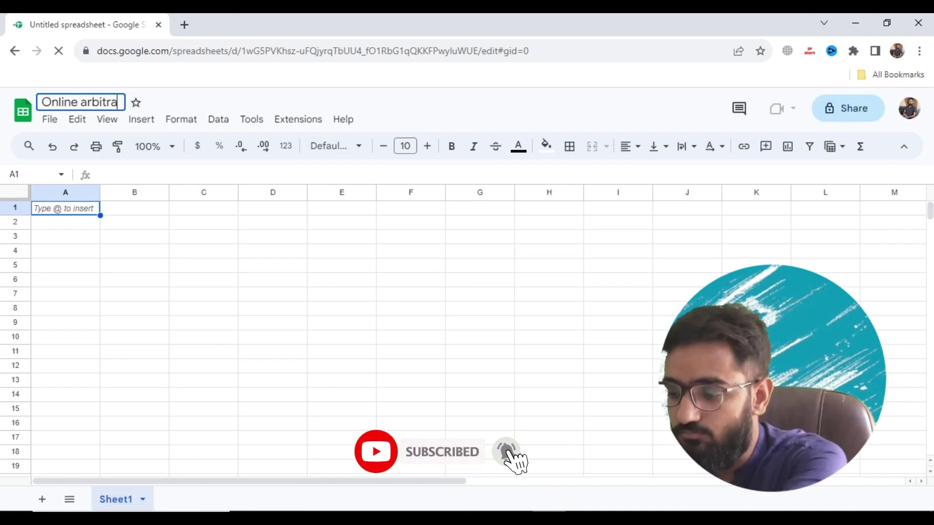
type("ge ")
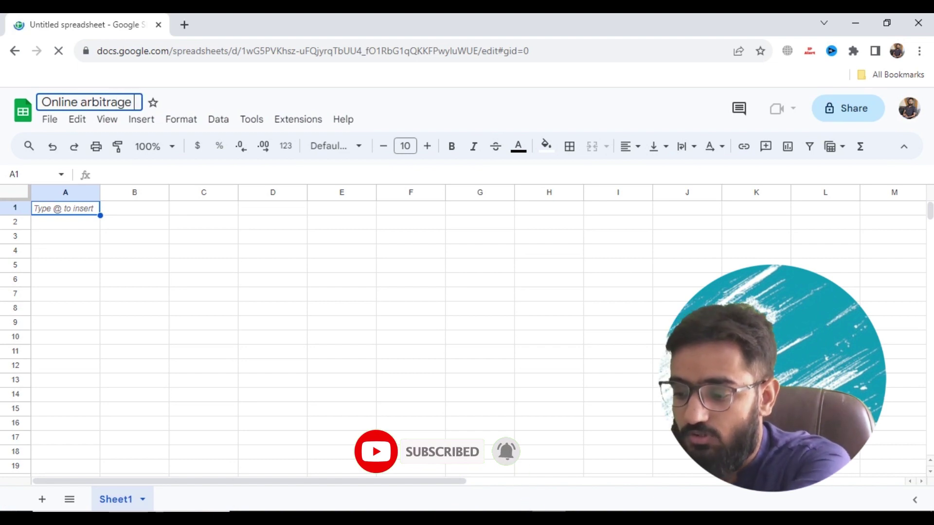
type("Prod")
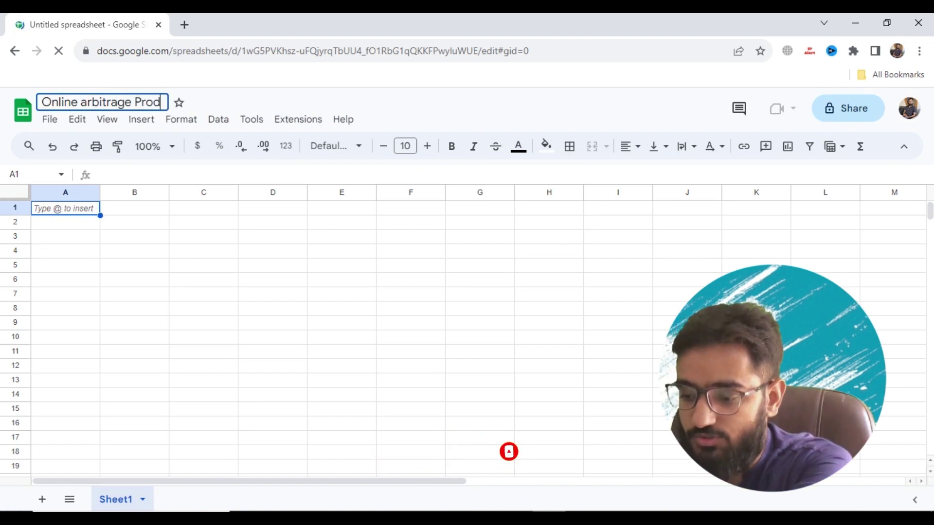
type("uctys")
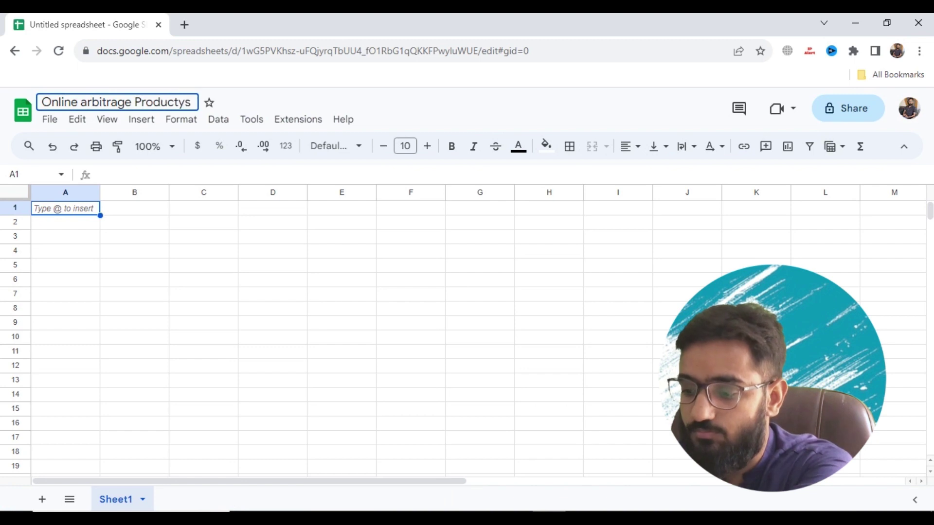
key("BackSpace")
key("BackSpace")
type("s")
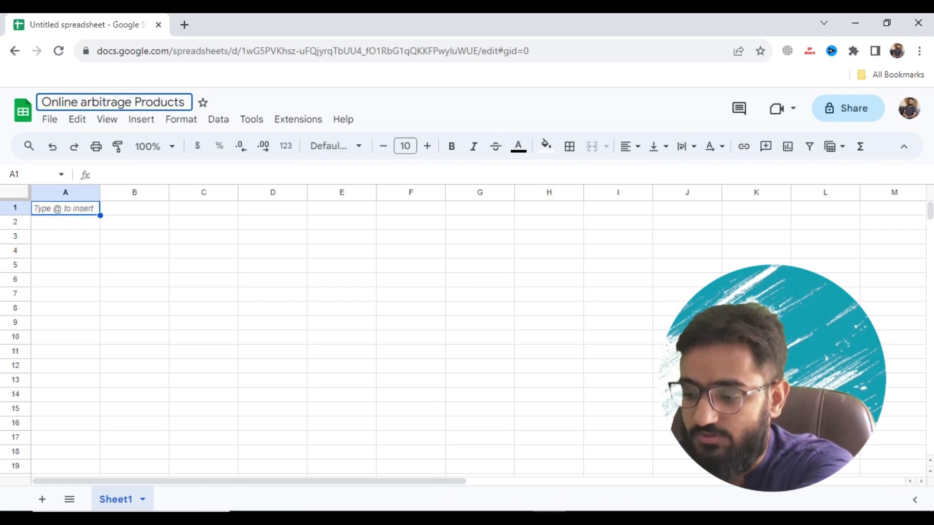
key("Return")
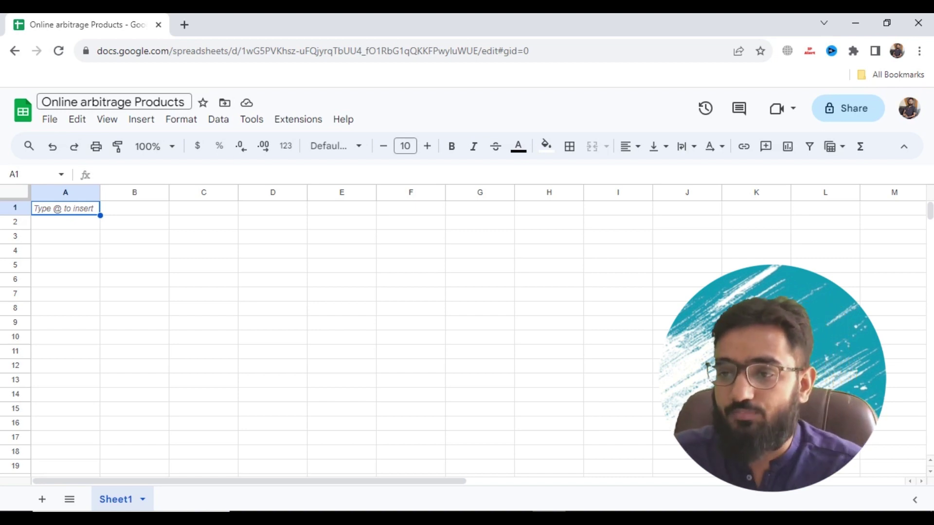
Enter the column headers "amazon link" in cell A1 and "Supplier Link" in cell B1.
type("amaz")
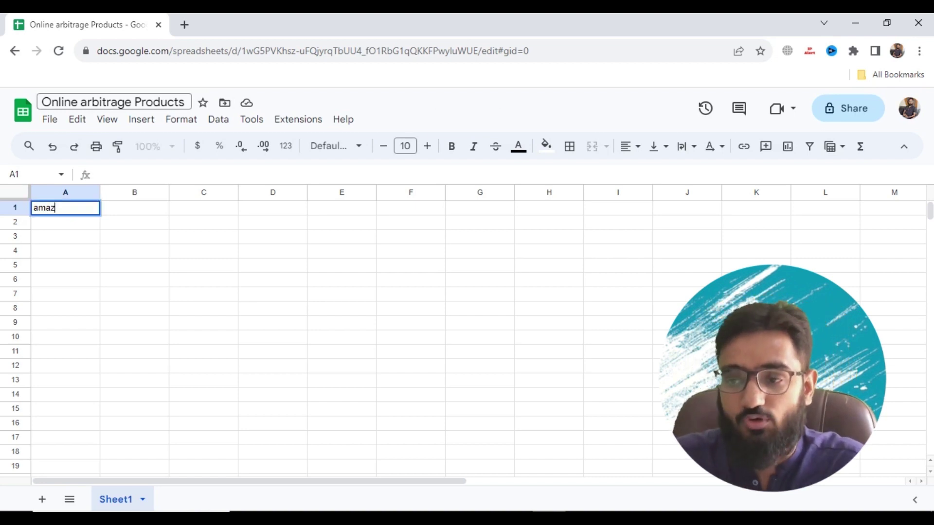
type("on link")
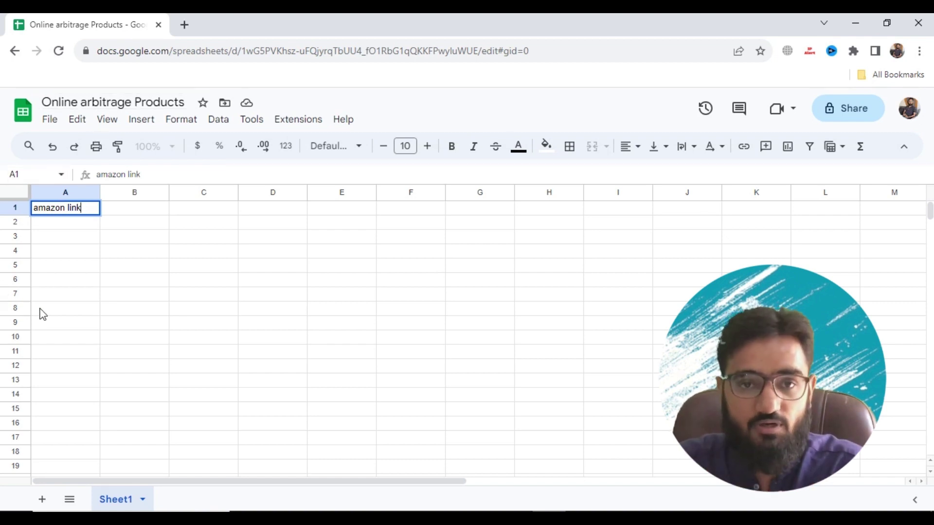
left_click(77, 223)
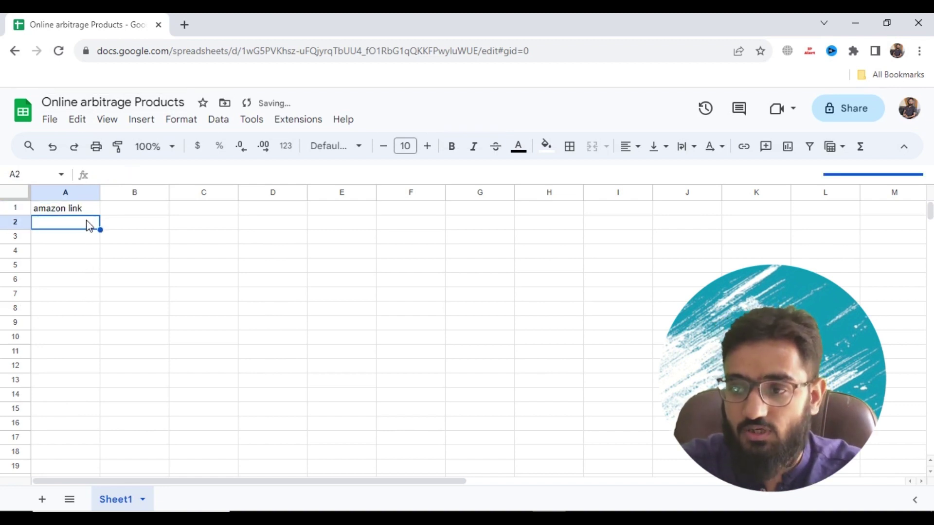
left_click(122, 213)
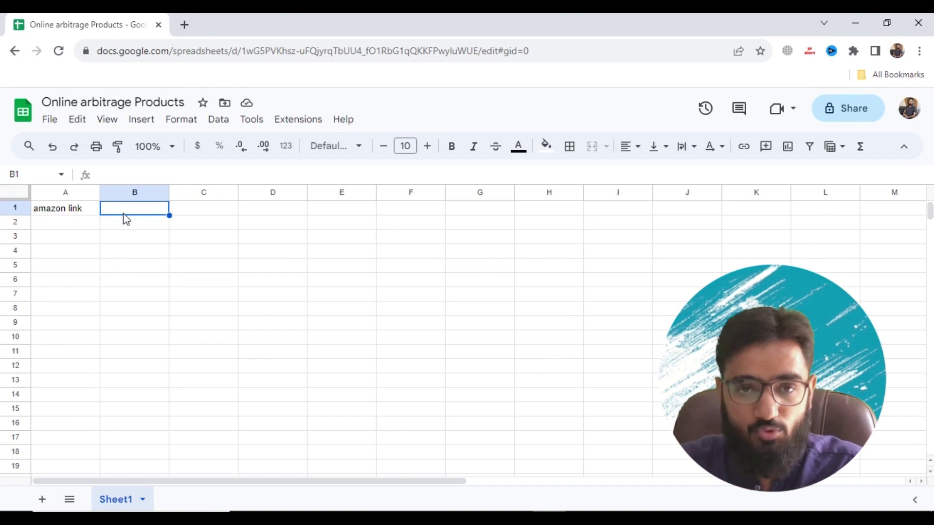
type("Su")
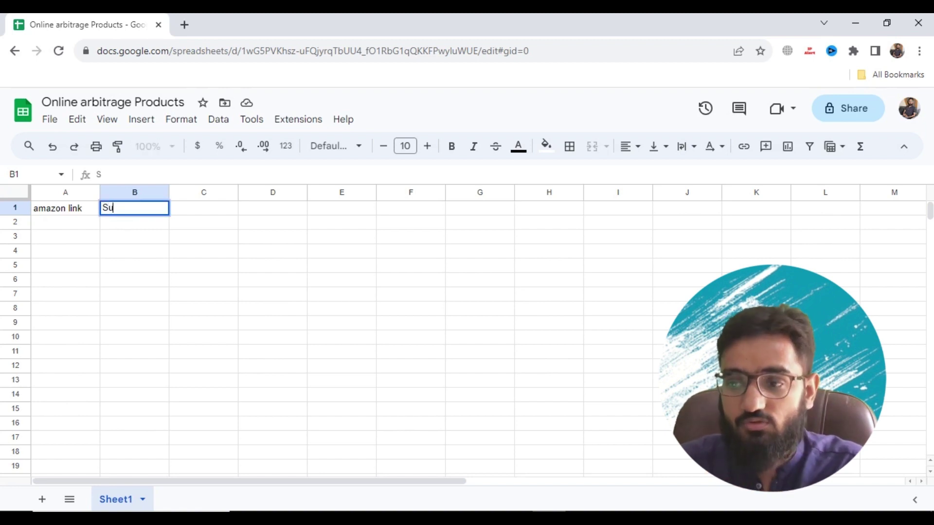
type("pplier ")
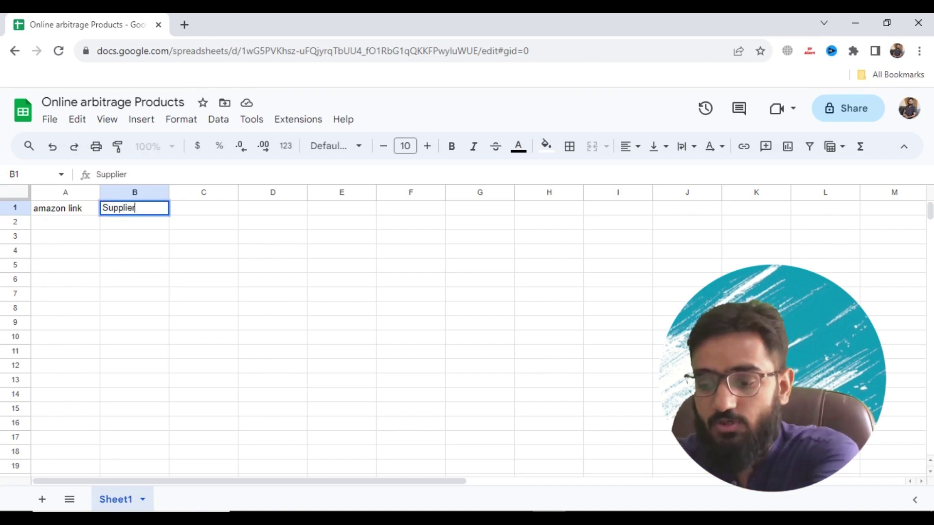
type("Link")
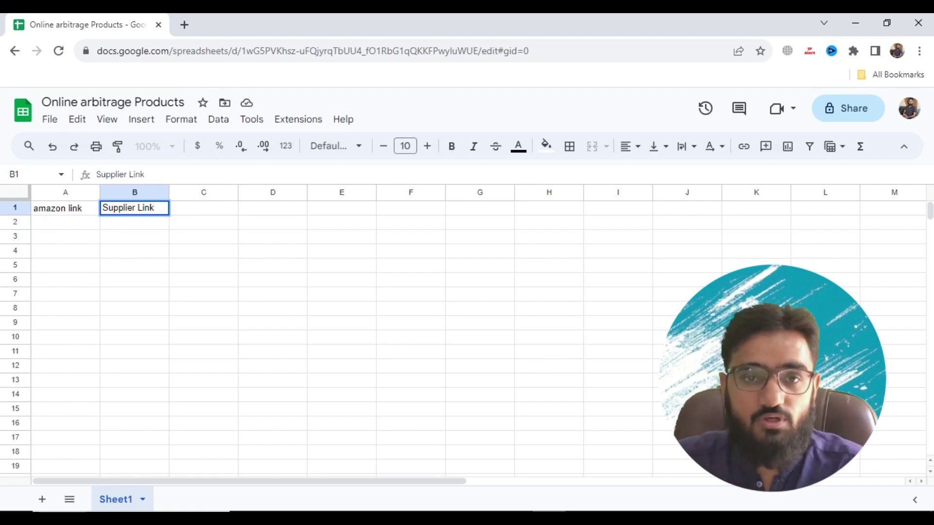
key("Tab")
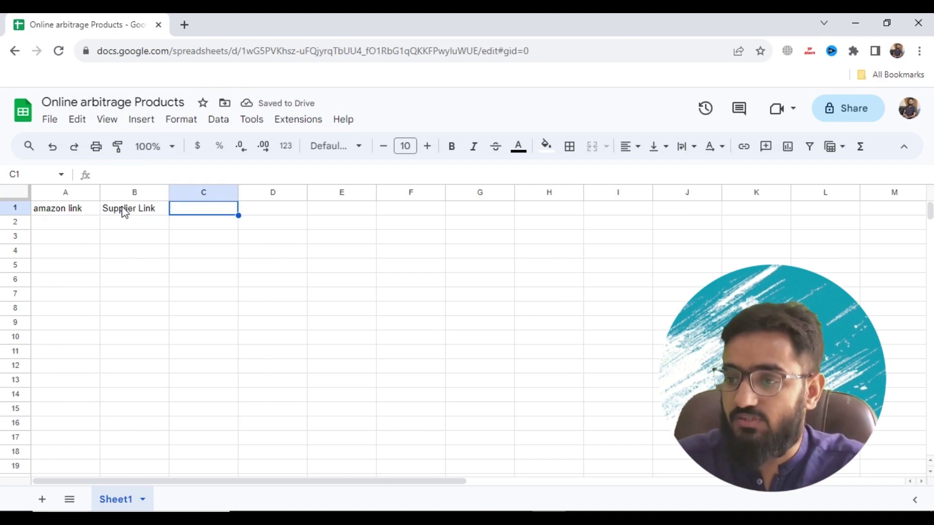
Enter the headers "Sale Price", "Cost" and "TAX" in cells C1, D1 and E1.
type("Sale ")
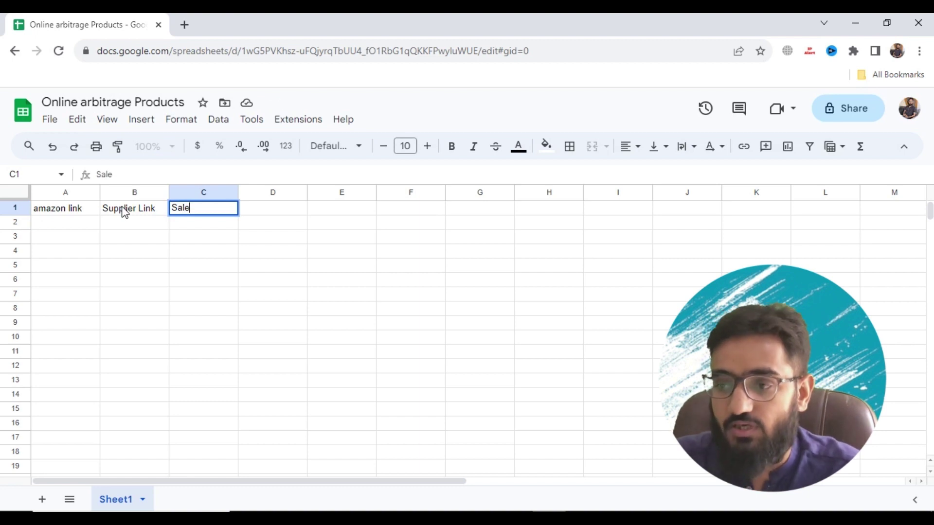
type("Pr")
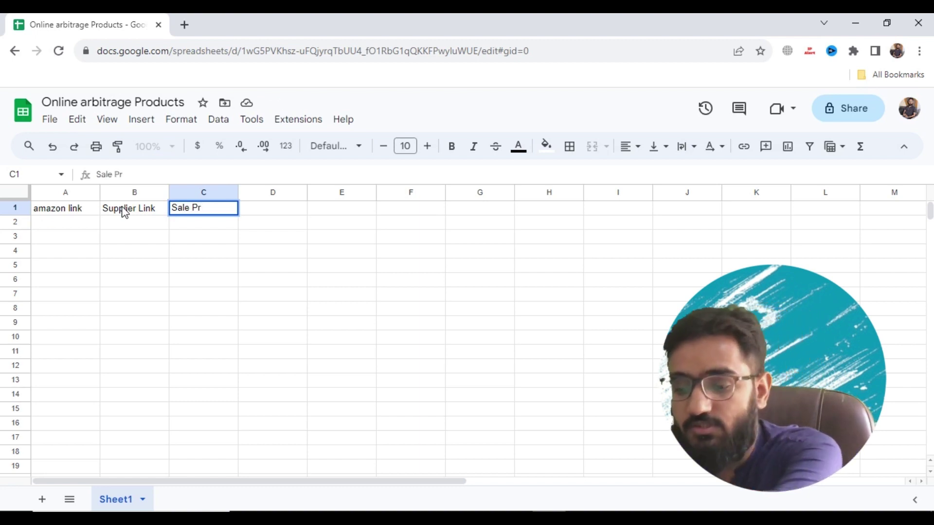
type("ice")
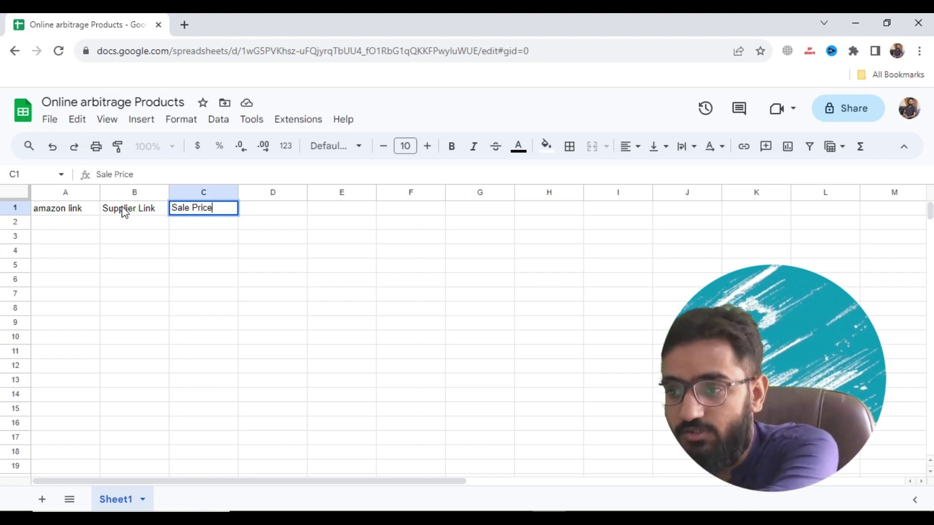
key("Tab")
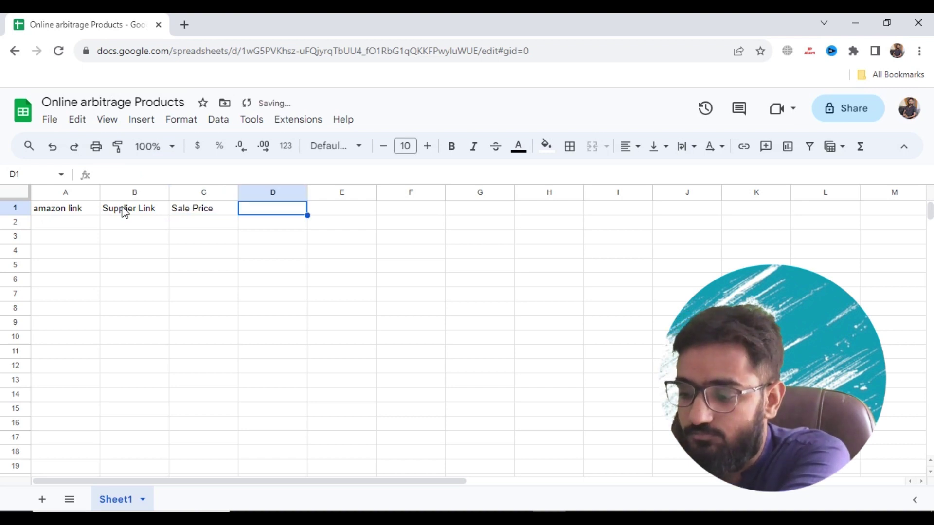
type("Cost")
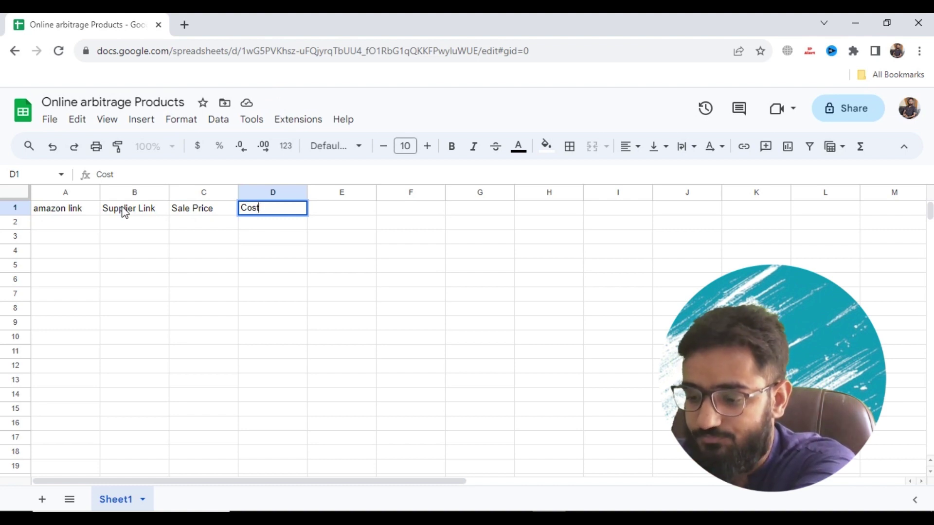
key("Tab")
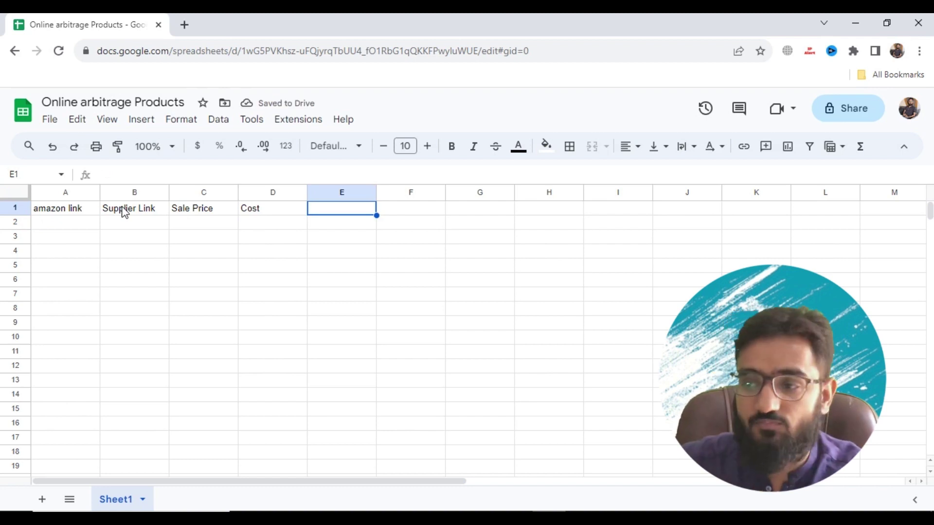
type("TAX")
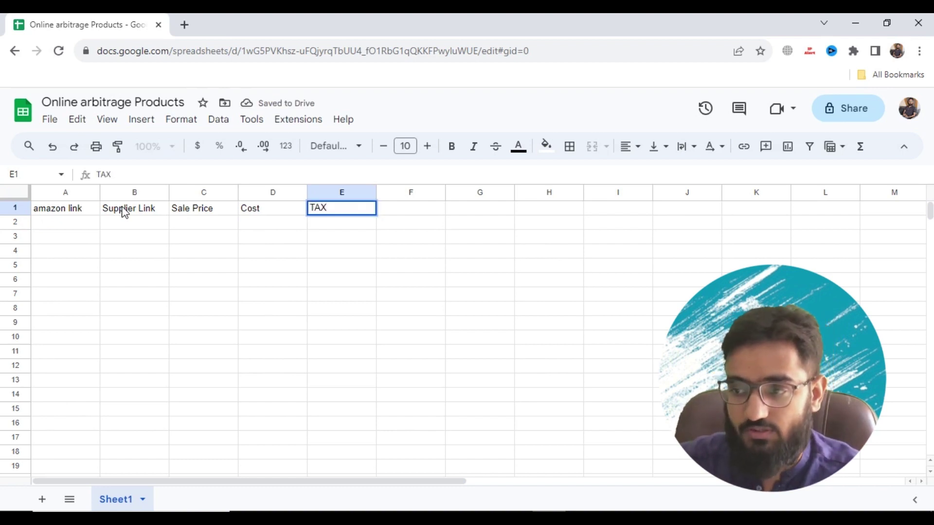
key("Tab")
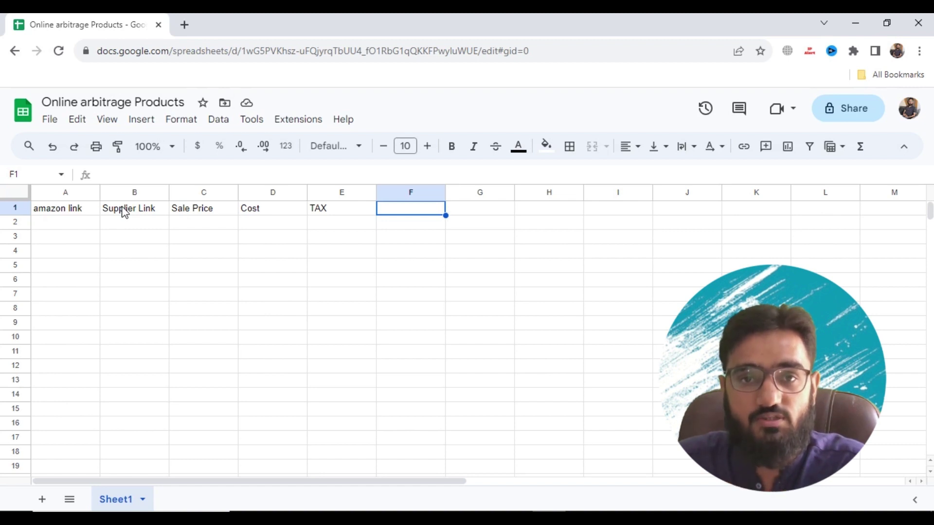
Enter the header "Amazon Refrel Fee" in cell F1.
type("Amazon ")
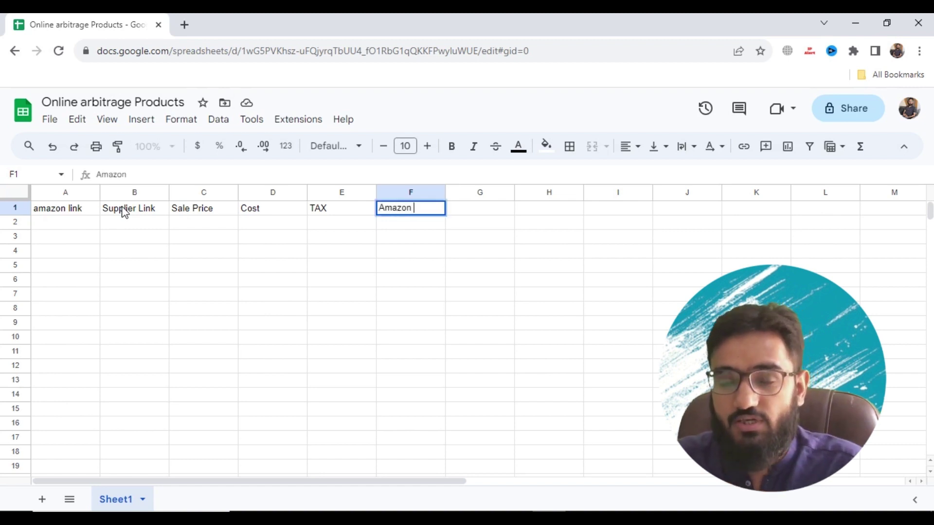
type("Refral")
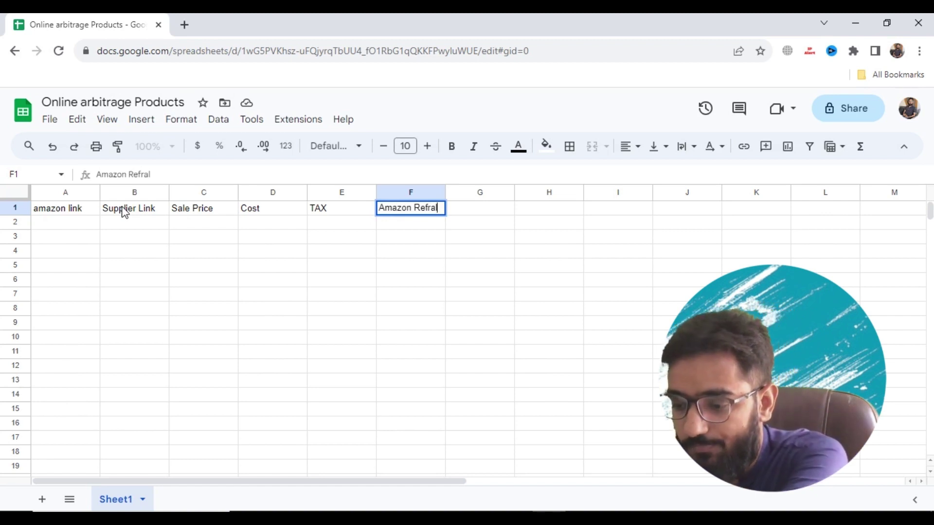
key("BackSpace")
key("BackSpace")
type("EL")
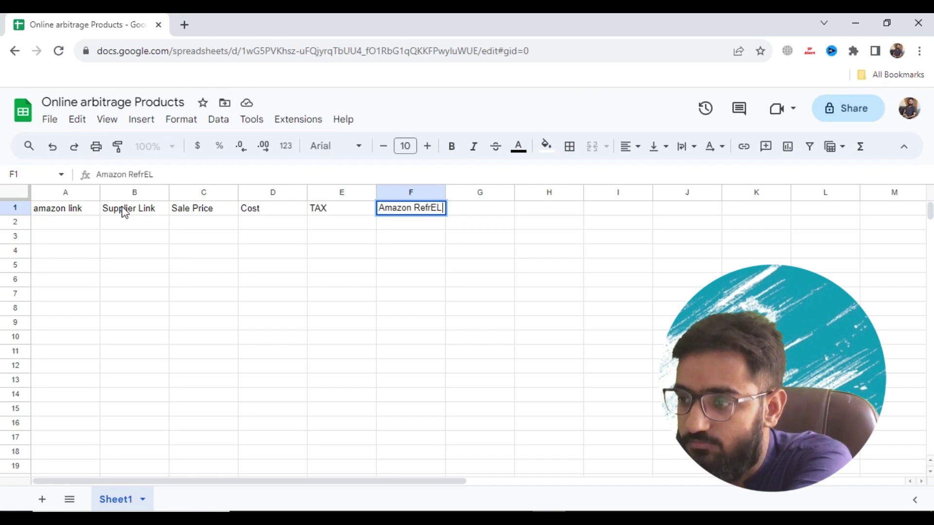
key("BackSpace")
key("BackSpace")
type("el")
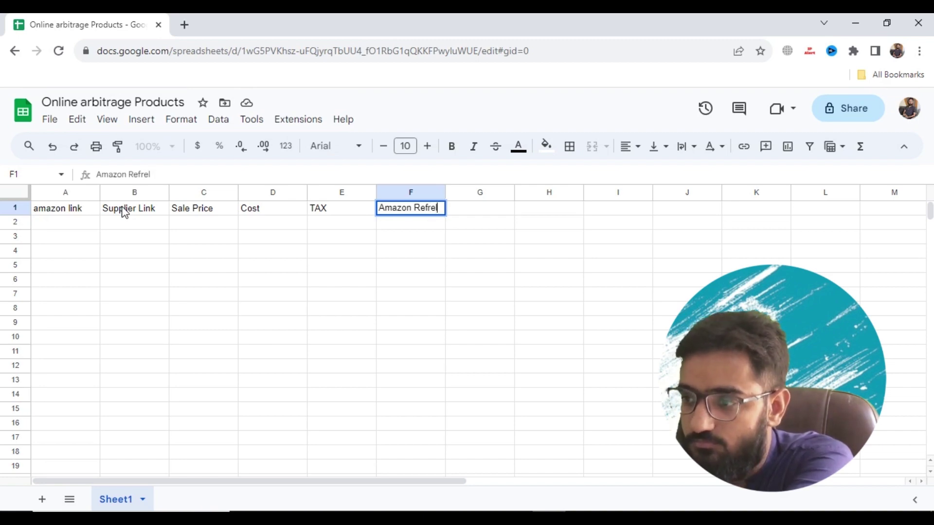
type(" Fee")
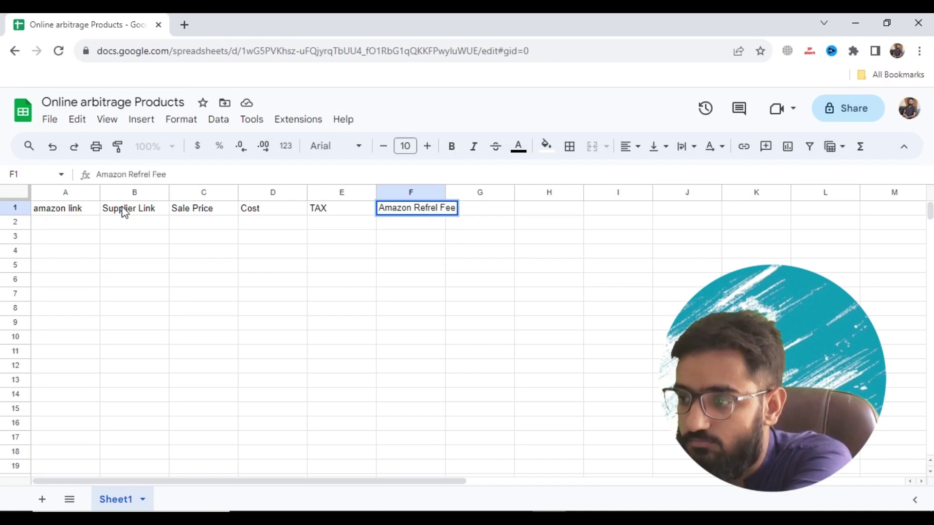
key("Tab")
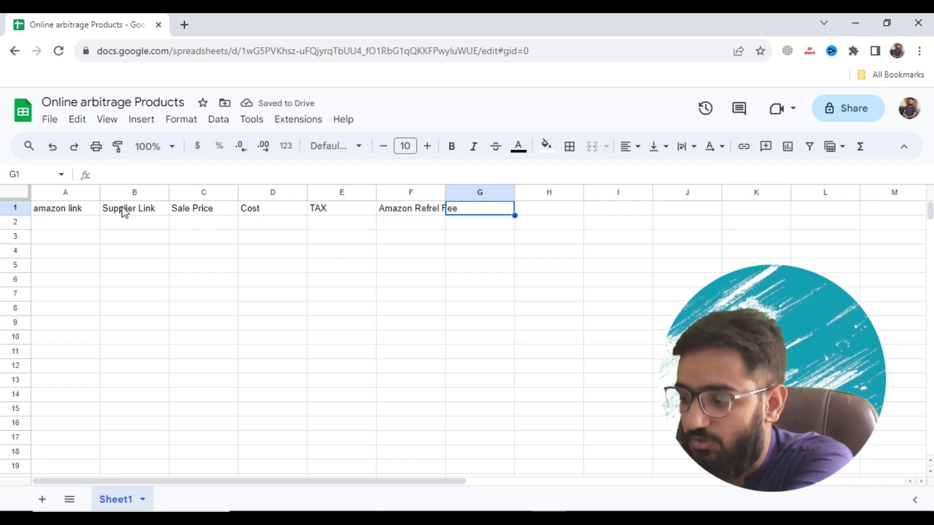
Enter the headers "FBA Cost" in cell G1 and "Storage Cost" in cell H1.
type("FBA C")
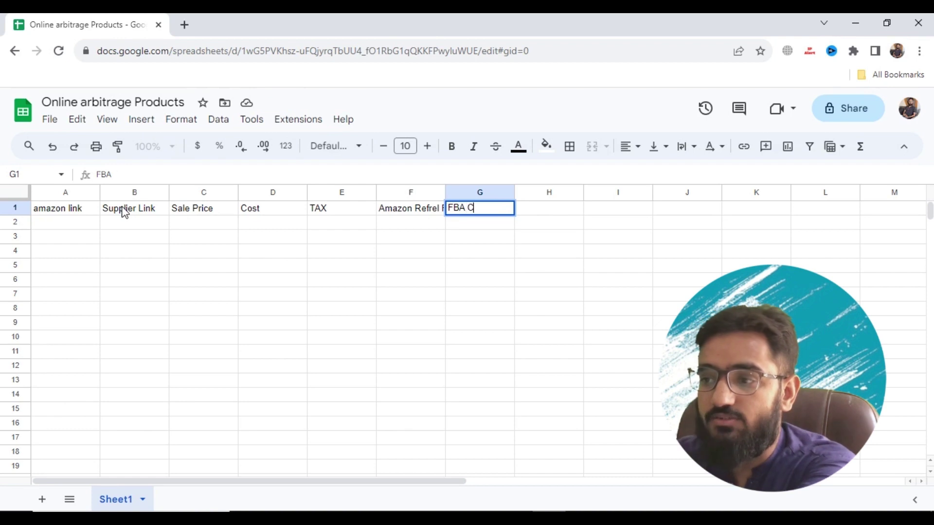
type("ost")
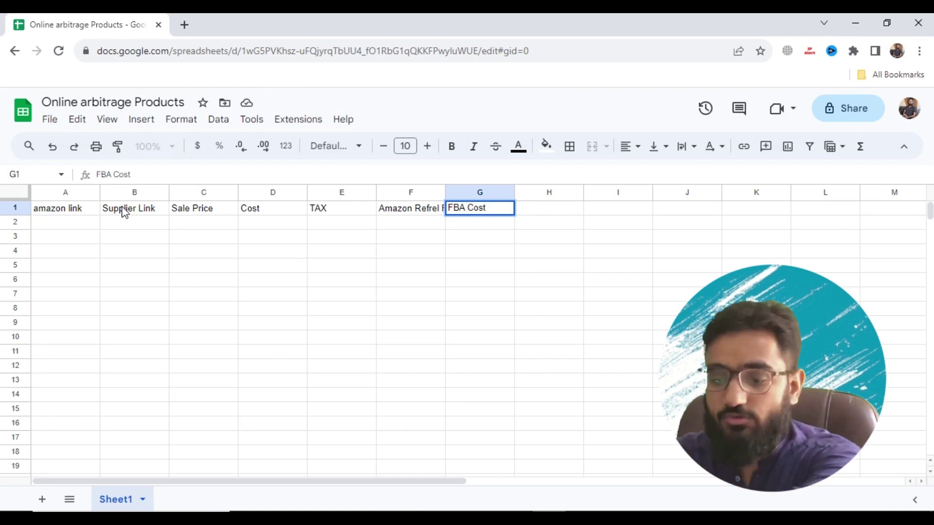
key("Tab")
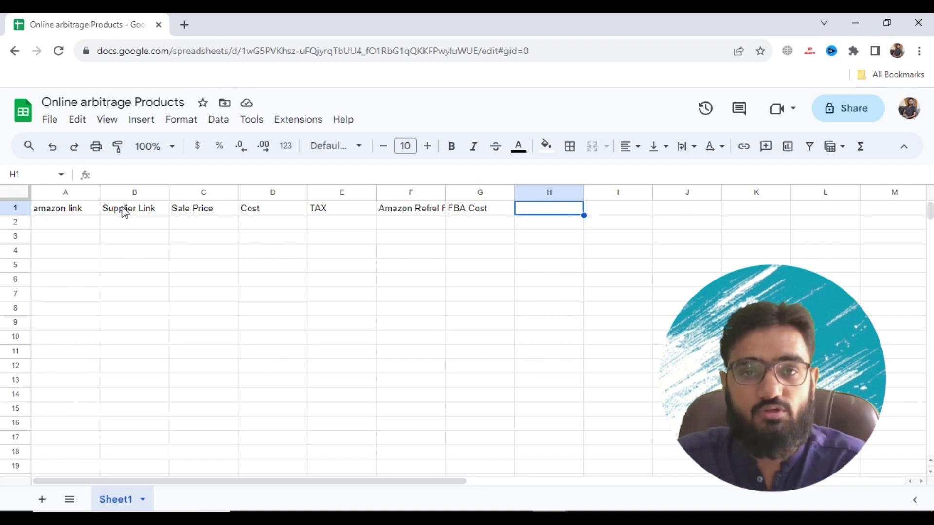
type("S")
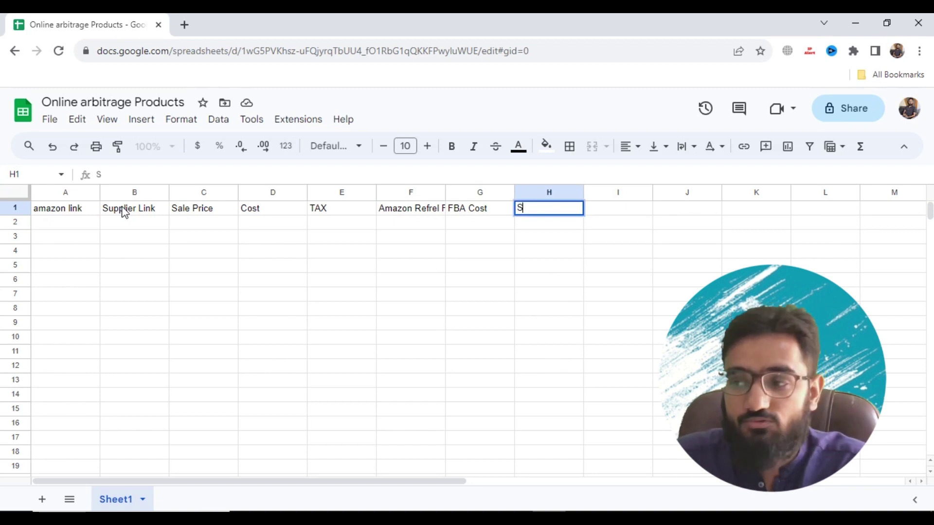
type("torag")
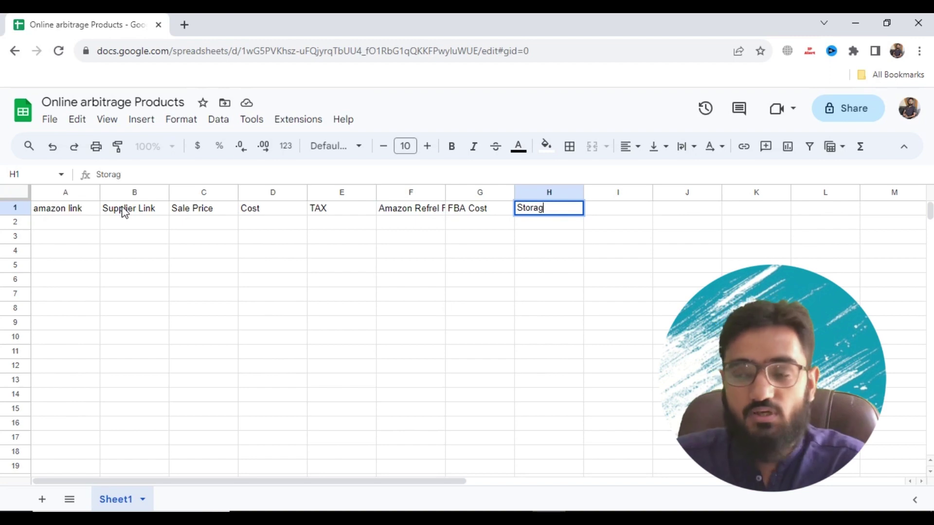
type("e Cost")
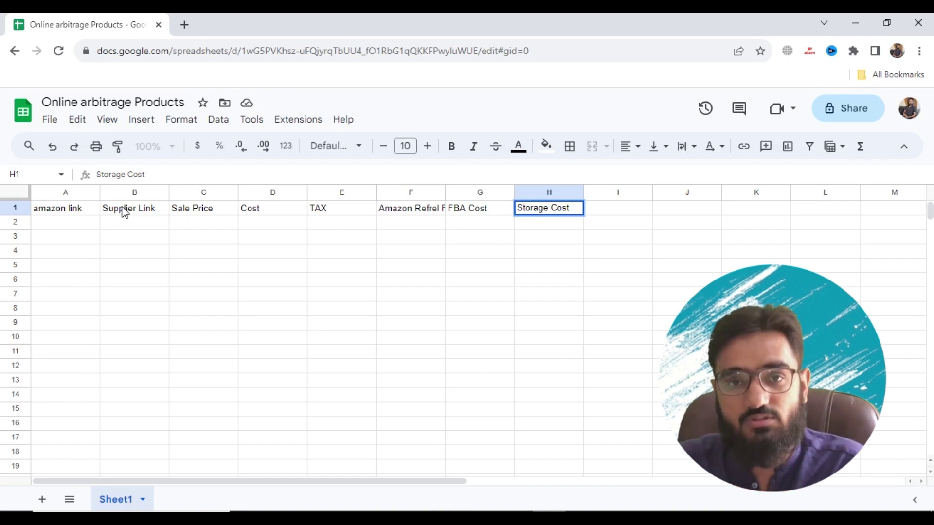
key("Tab")
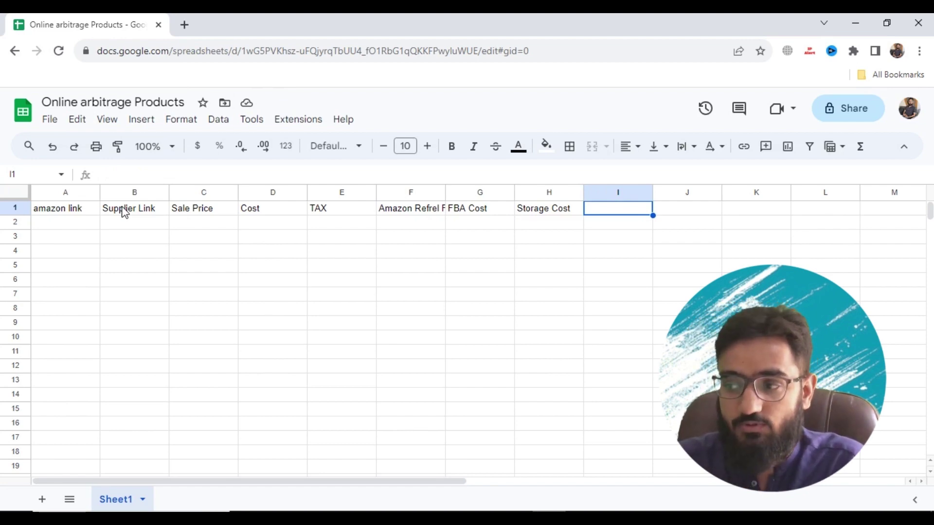
Enter the header "Prep Cost" in cell I1.
type("Prep ")
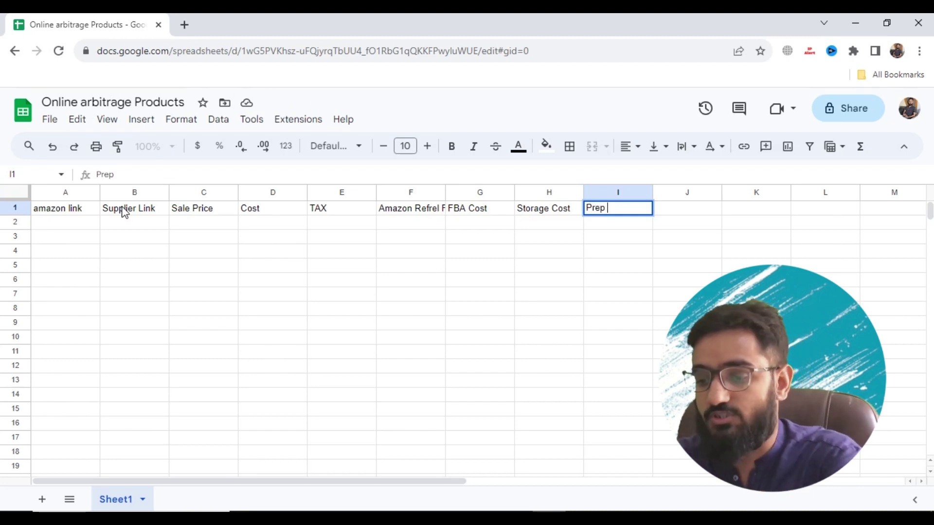
type("Cost")
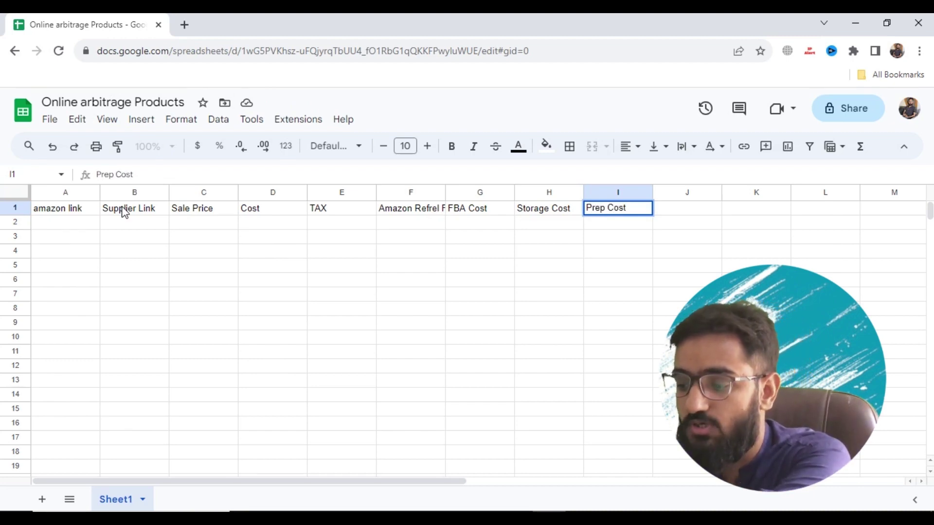
key("Tab")
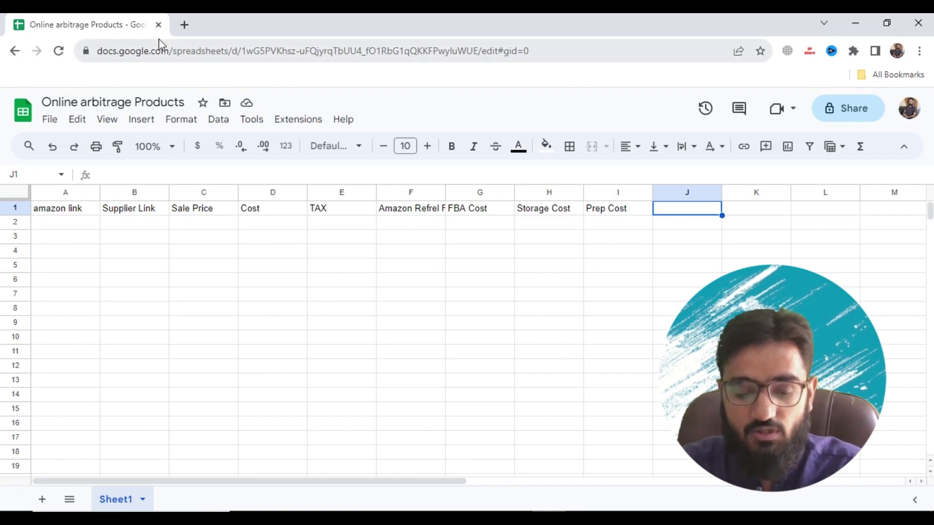
Search Google for "delivery box" in a separate browser tab and return to the spreadsheet.
left_click(185, 24)
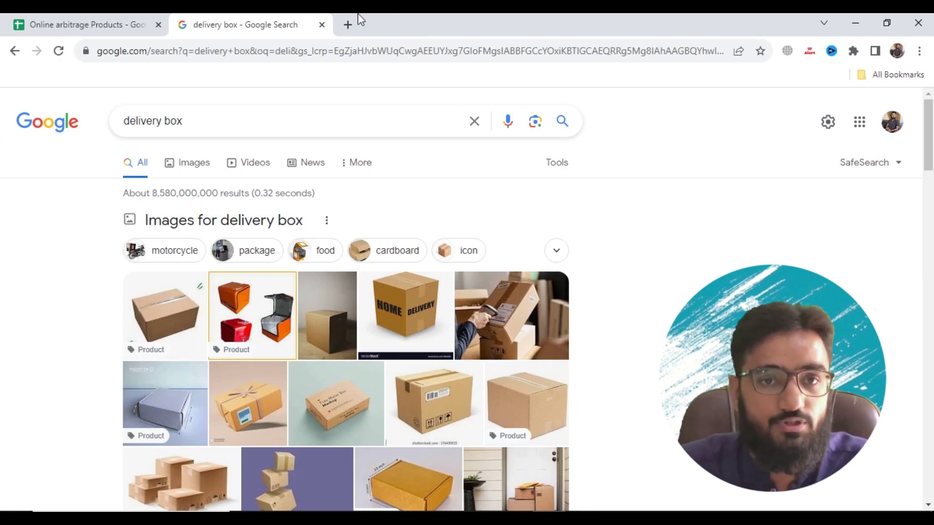
middle_click(214, 16)
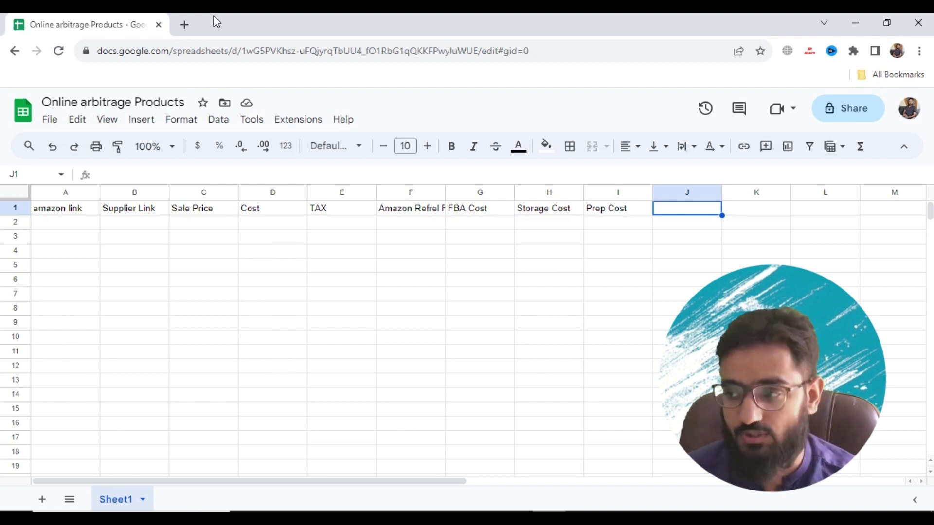
Enter the header "Total Cost" in cell J1.
type("t")
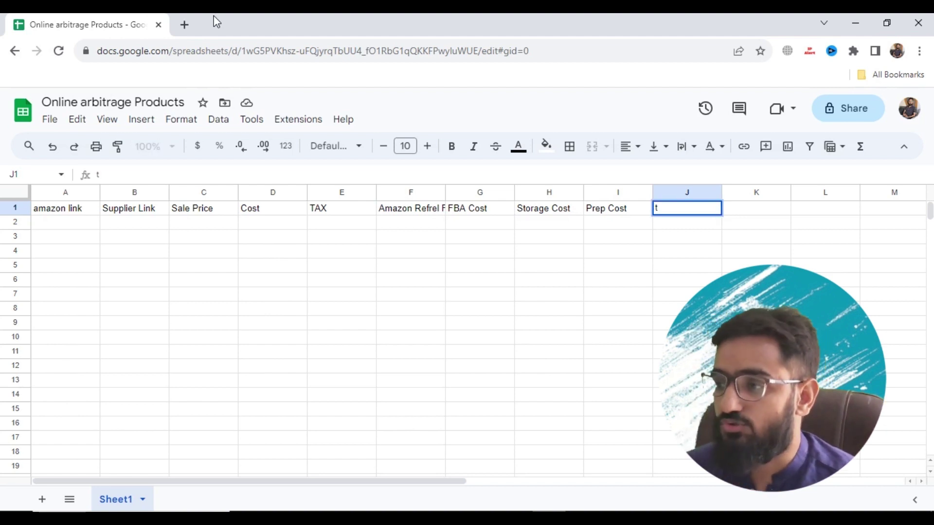
key("BackSpace")
type("Tota")
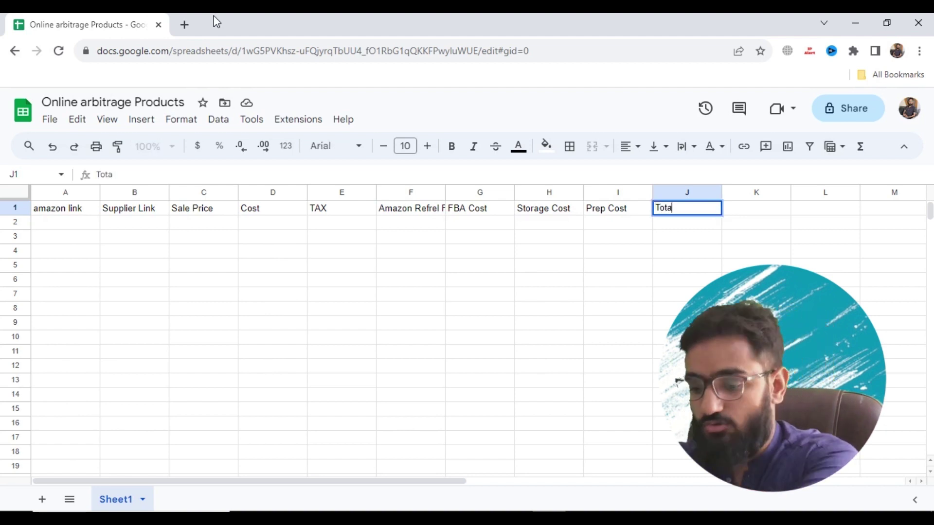
type("l Cos")
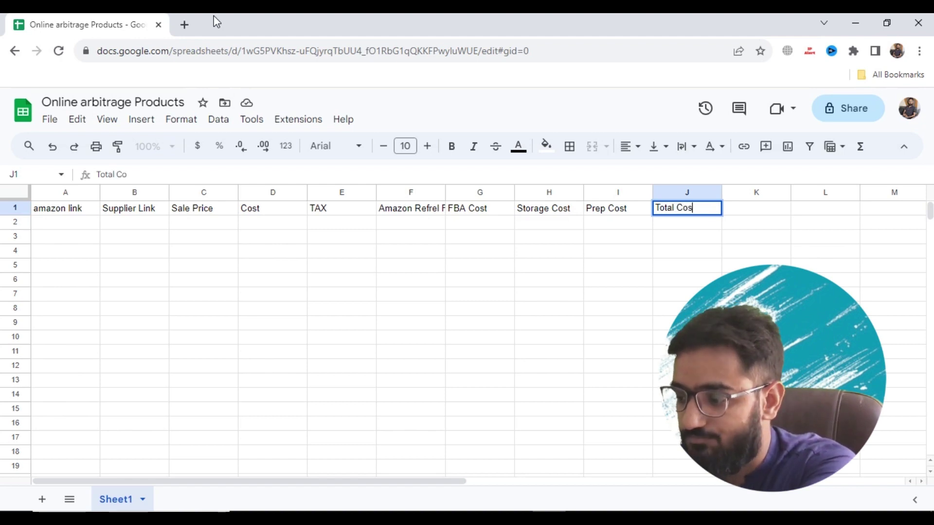
type("t")
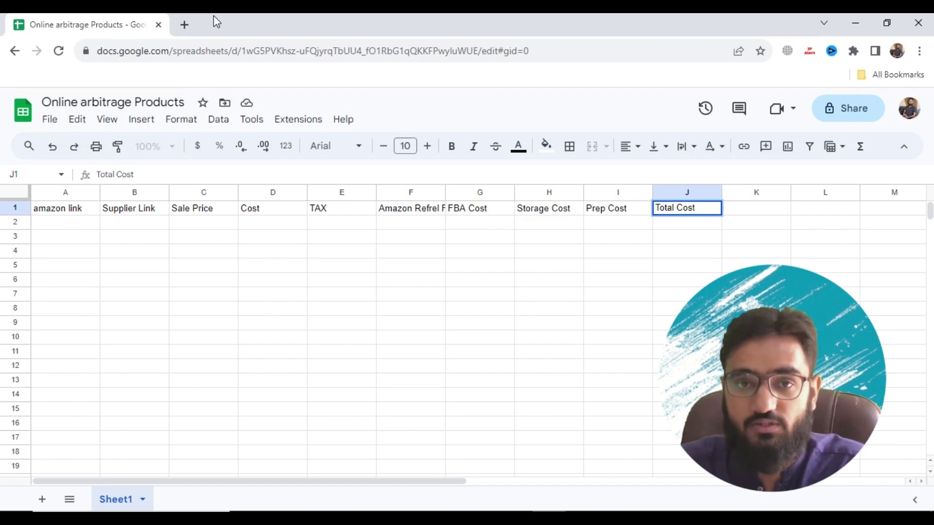
key("Tab")
Enter the header "Total FBA Cost" in cell K1.
type("T")
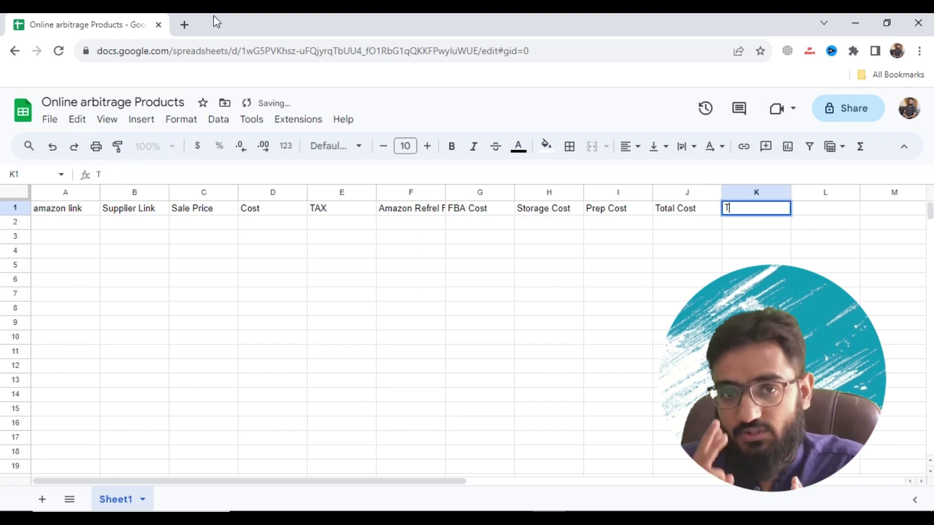
type("otal FB")
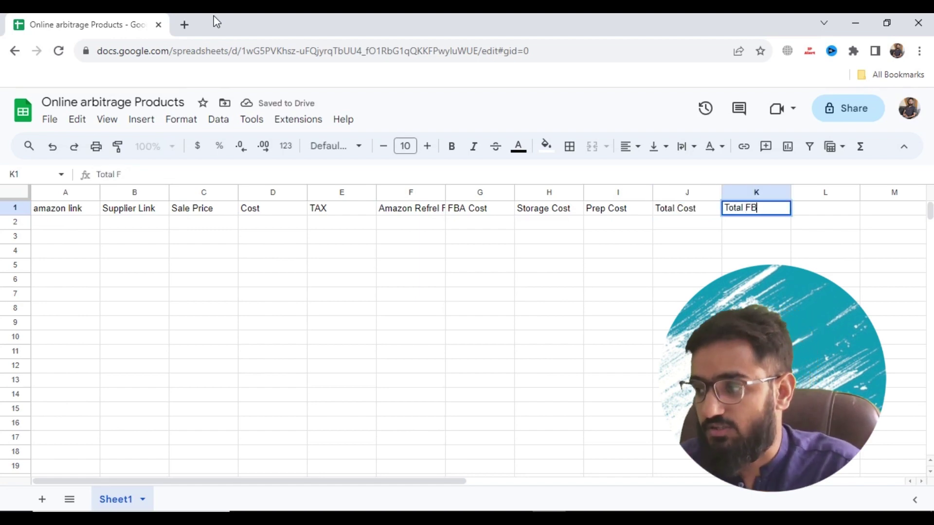
type("A Cost")
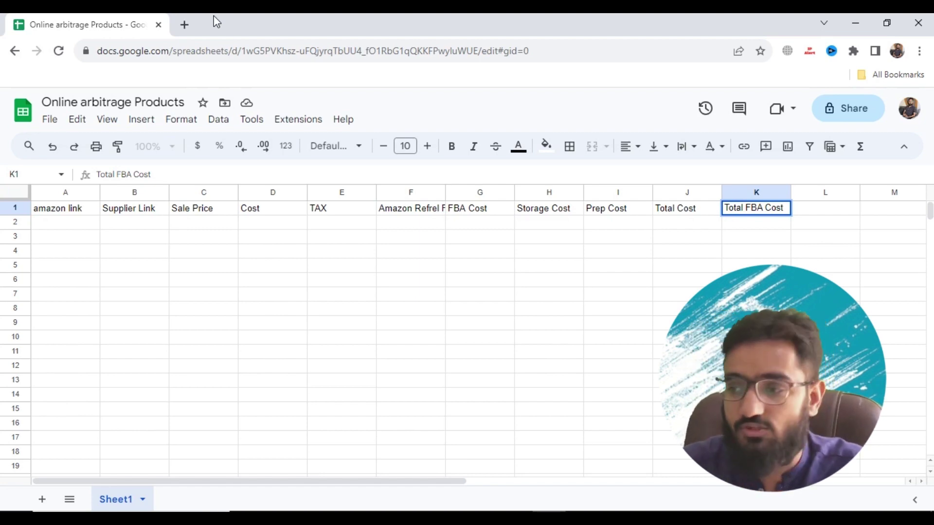
key("Tab")
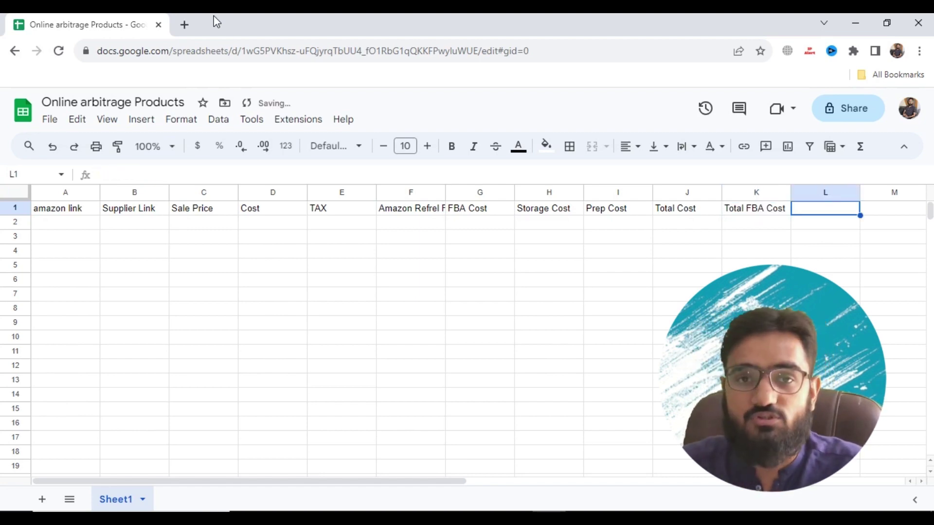
Enter the headers "Profit" in cell L1 and "ROI" in cell M1.
type("Pr")
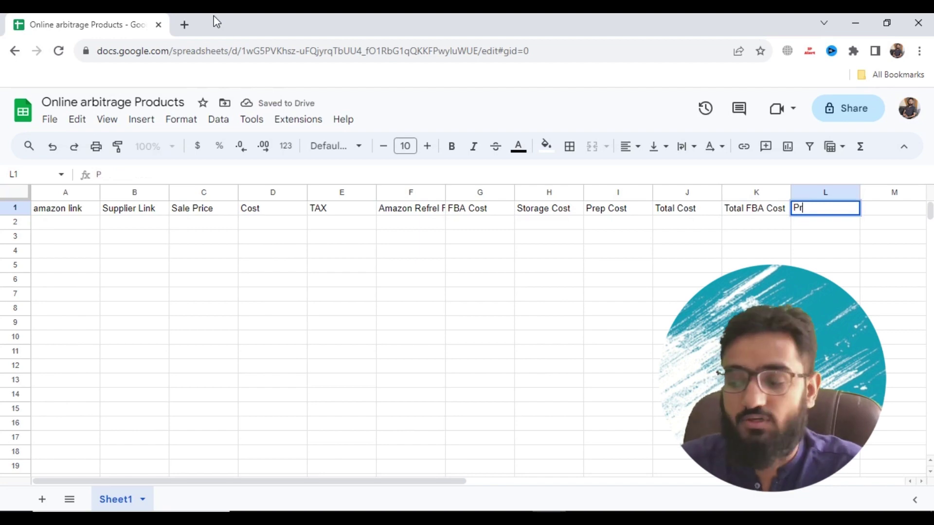
type("ofit")
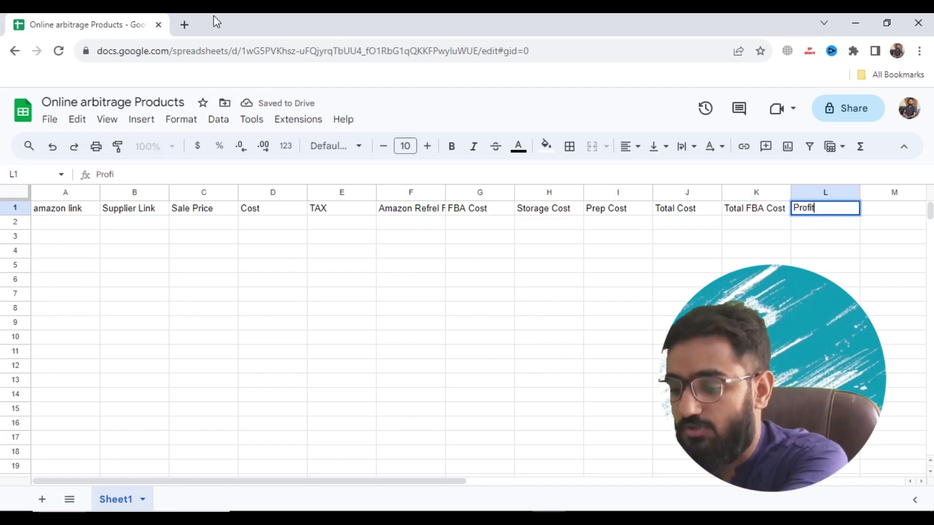
key("Tab")
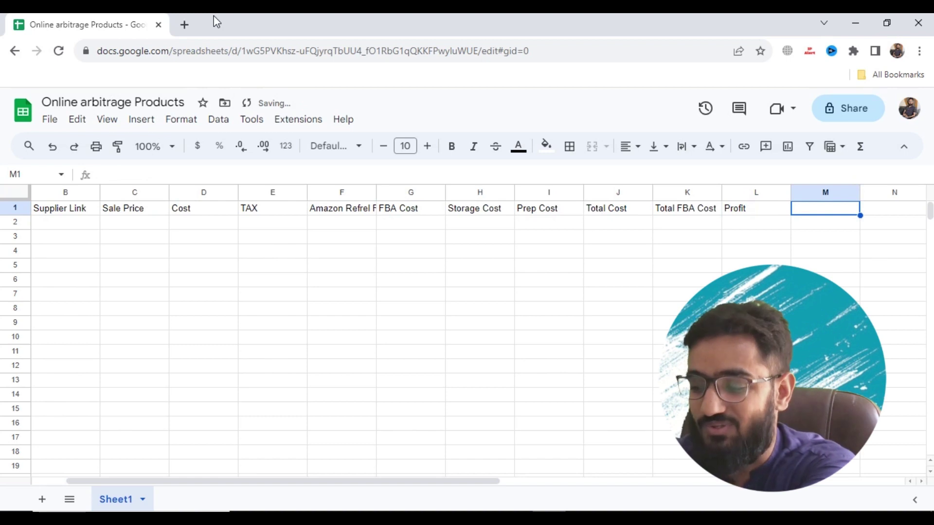
type("Roi")
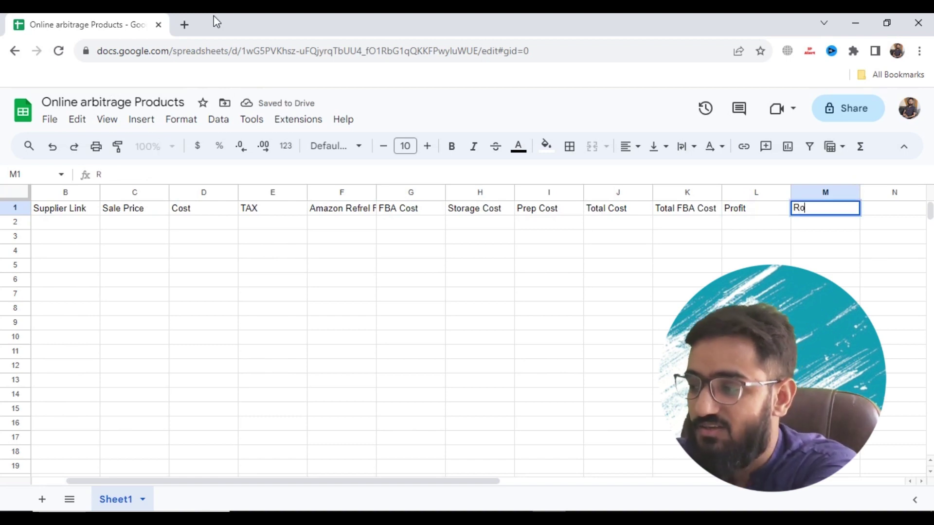
key("BackSpace")
key("BackSpace")
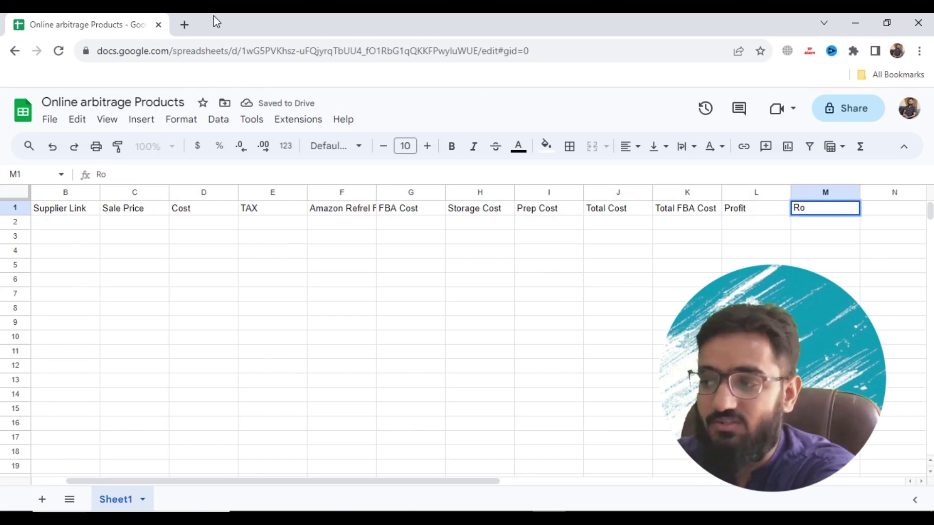
type("OI")
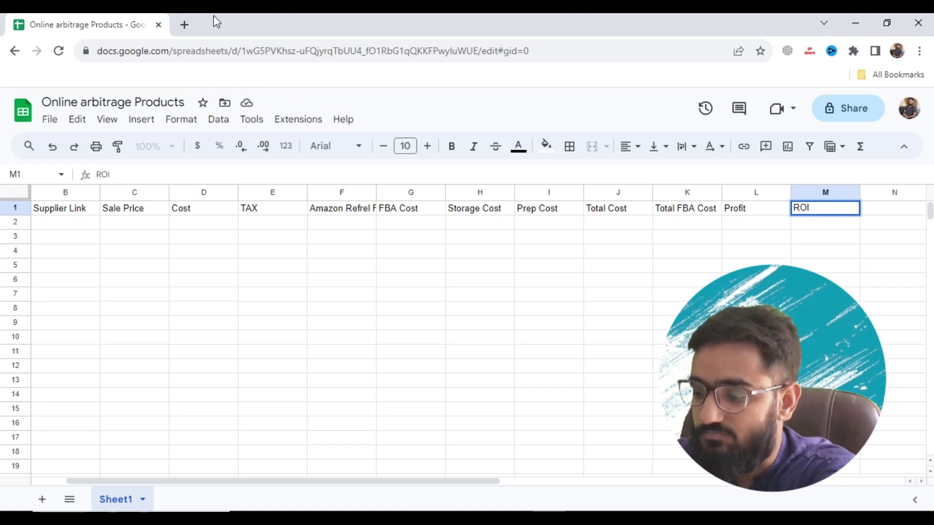
key("Left")
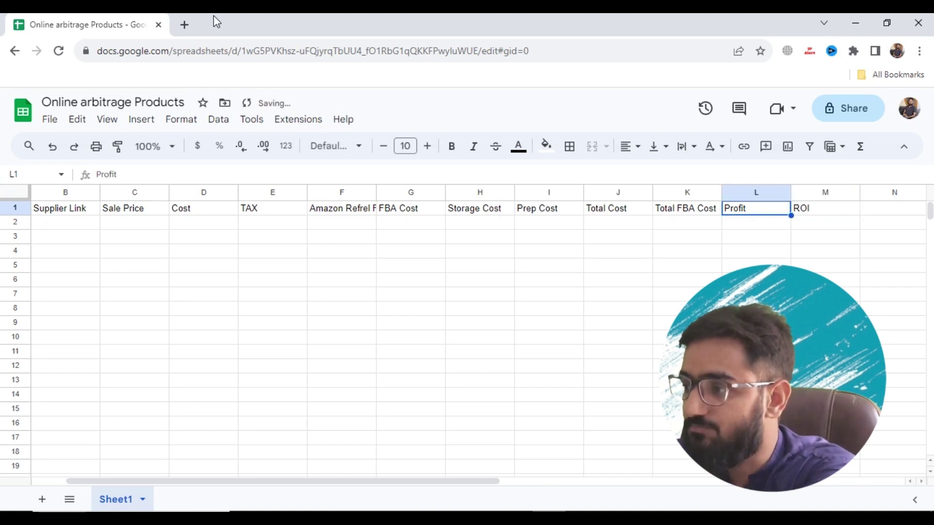
key("Right")
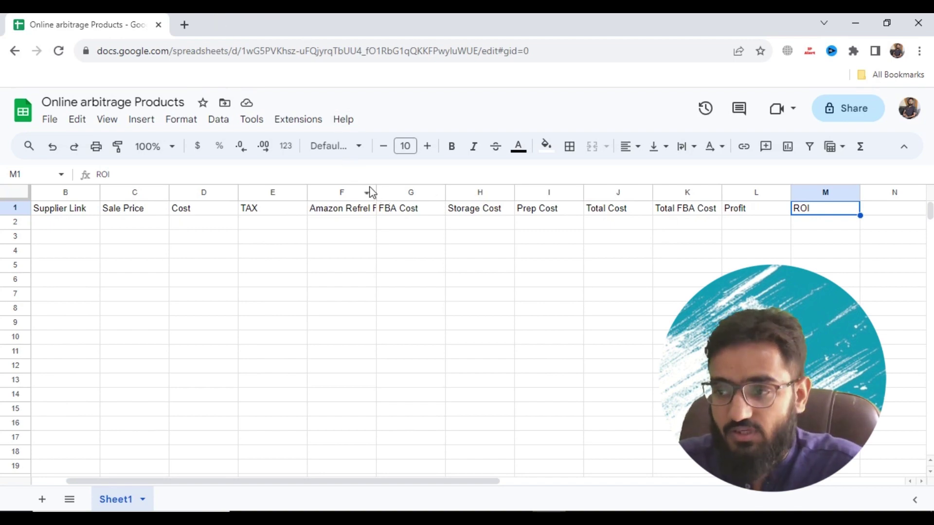
Widen column F to fit the "Amazon Refrel Fee" header and column K to give "Total FBA Cost" more room.
left_click_drag(376, 192, 400, 192)
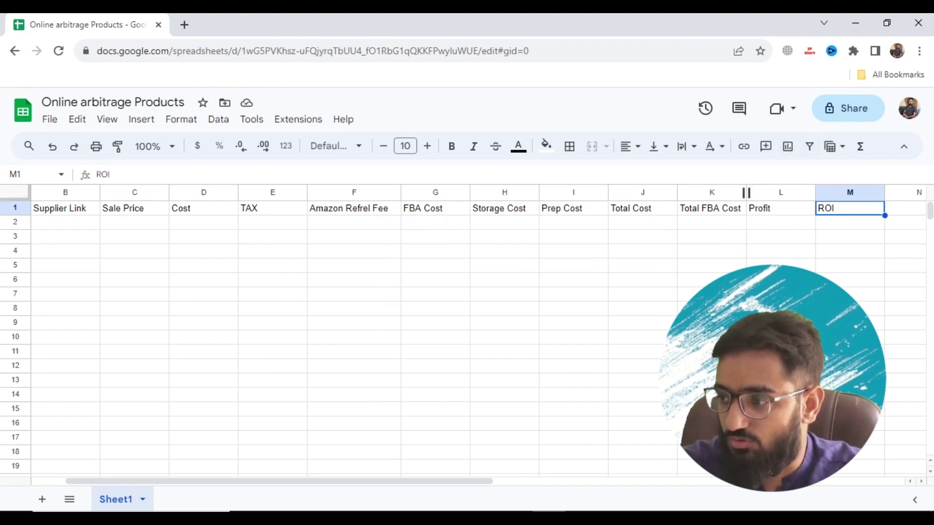
left_click_drag(747, 193, 760, 193)
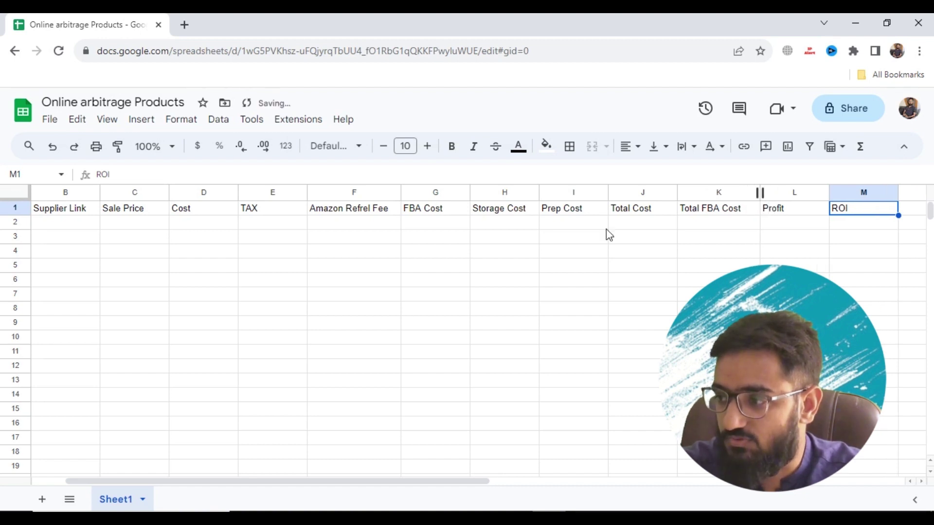
left_click(542, 268)
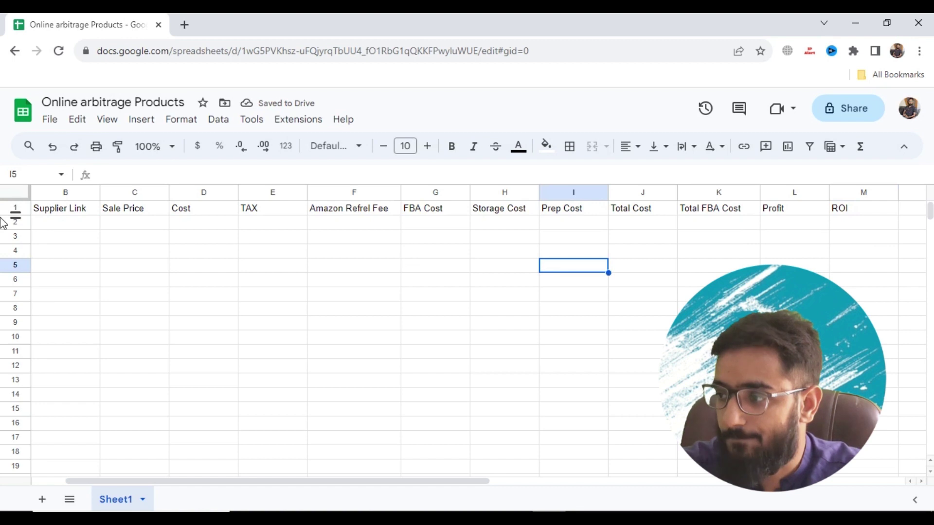
Give the header cells B1:M1 a light orange fill and make their text bold.
left_click_drag(41, 214, 839, 212)
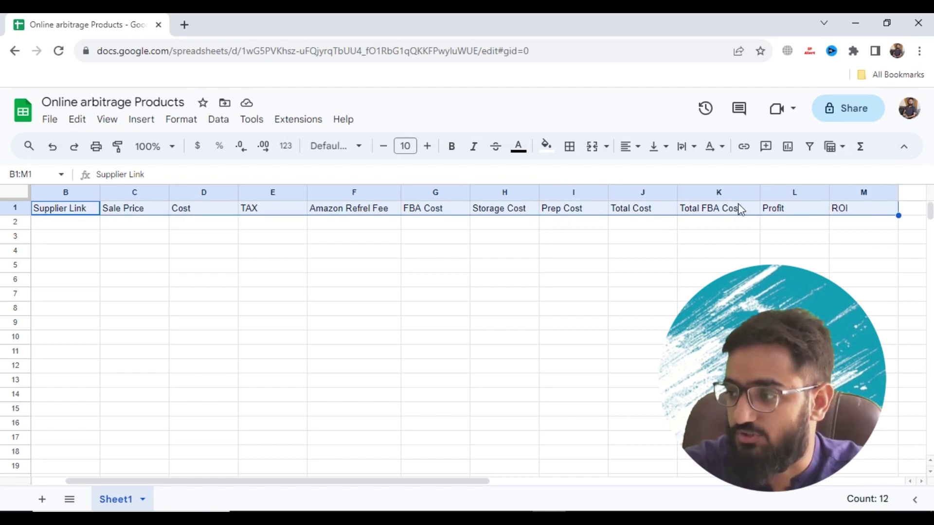
left_click(546, 146)
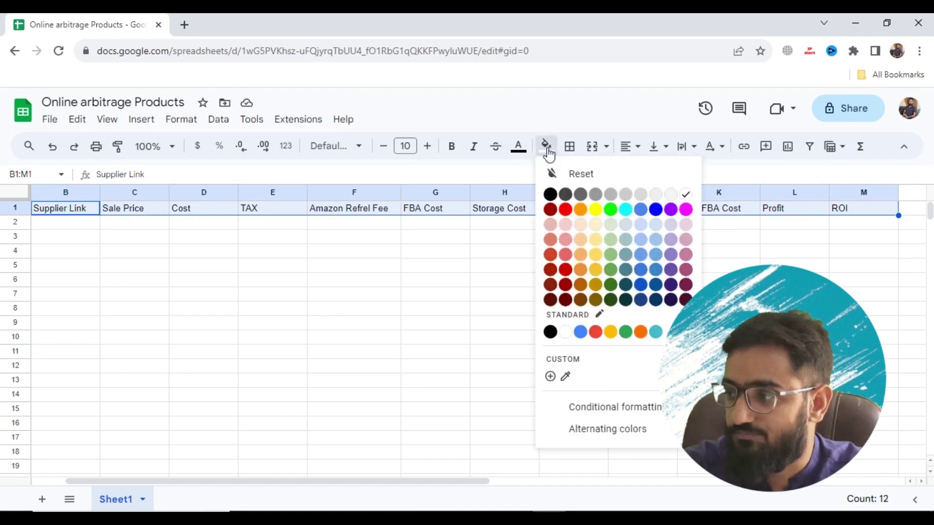
left_click(579, 224)
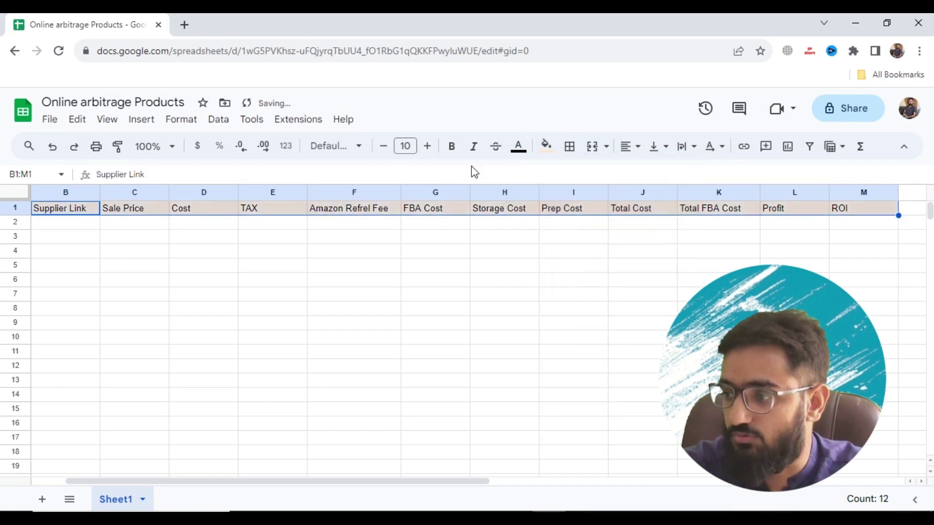
left_click(457, 155)
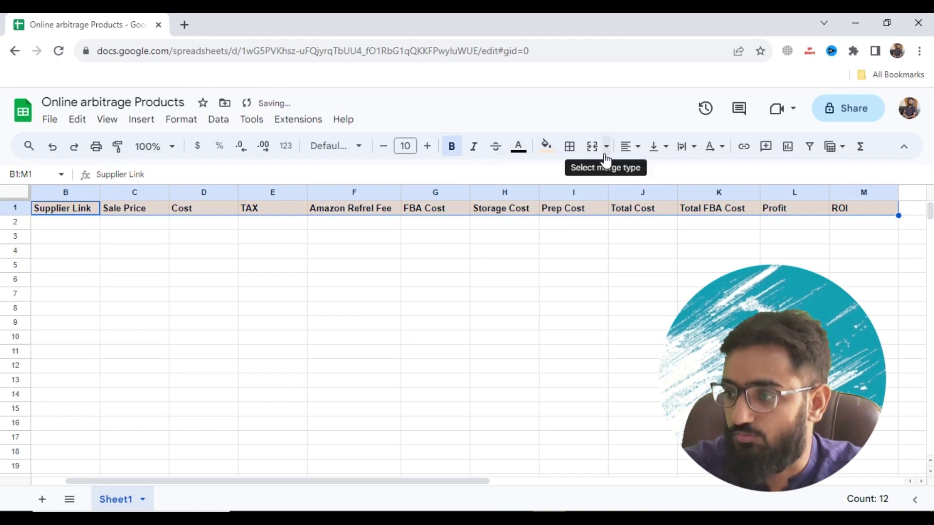
Center the text of the header cells B1:M1 horizontally.
left_click(627, 154)
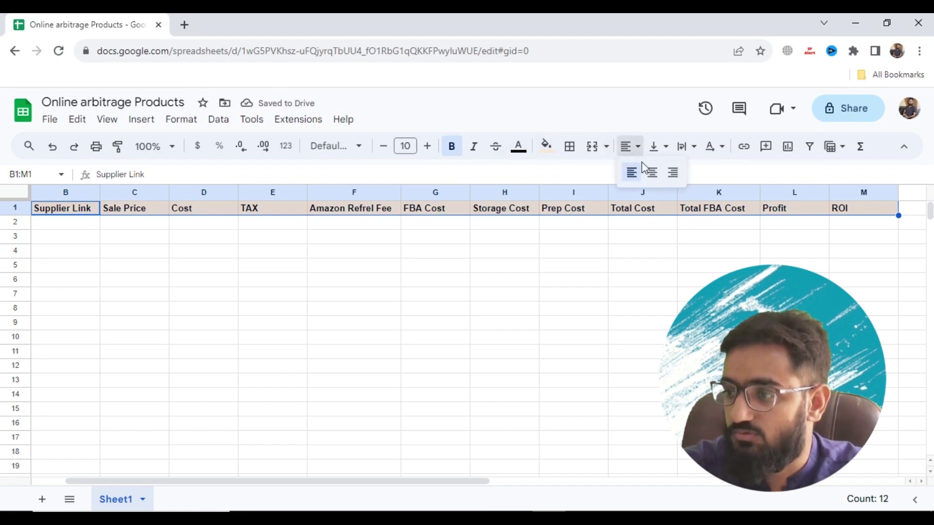
left_click(652, 173)
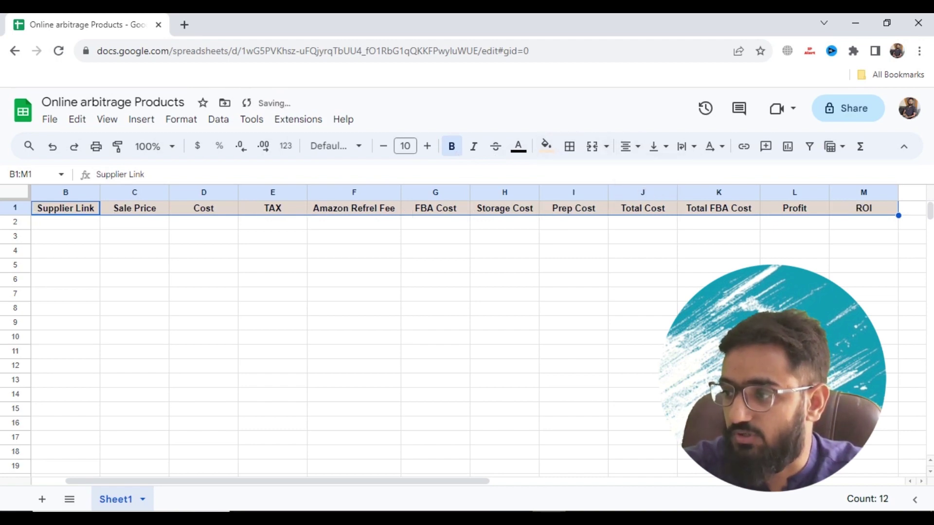
left_click(565, 279)
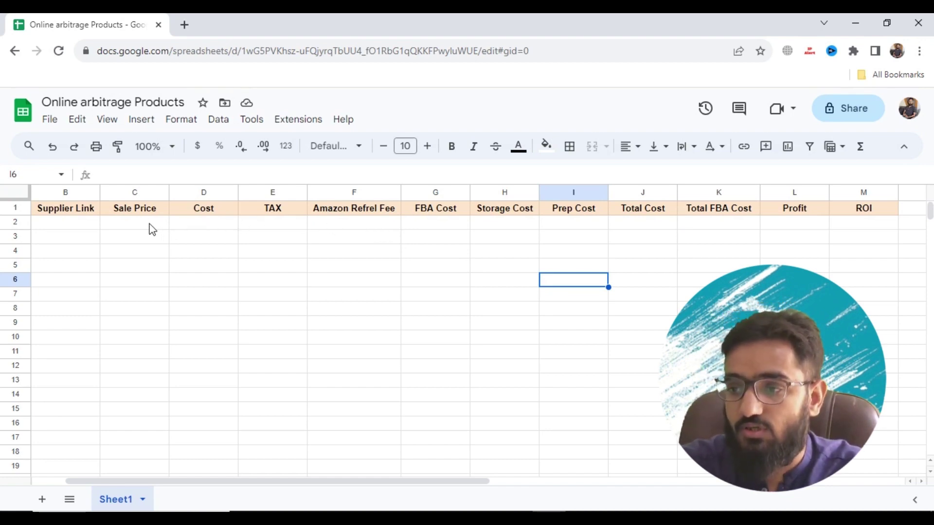
left_click(338, 230)
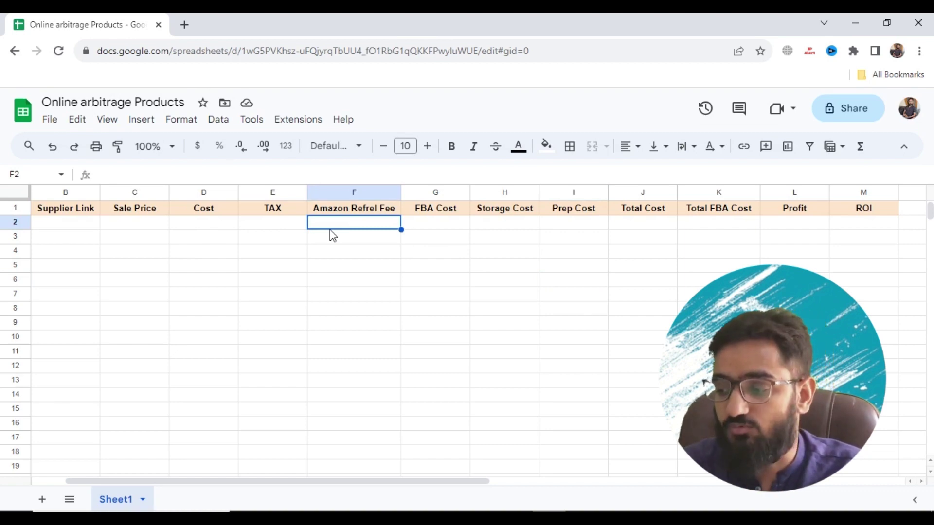
type("=")
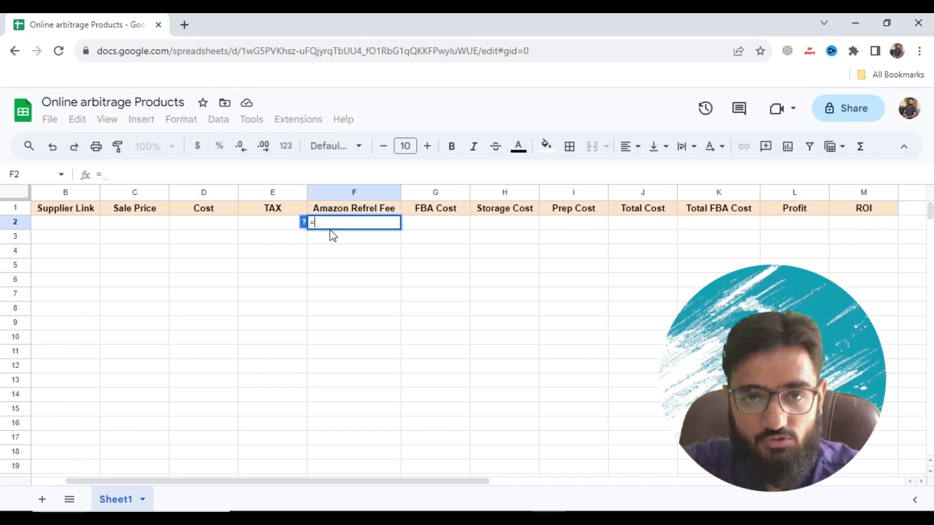
left_click(164, 228)
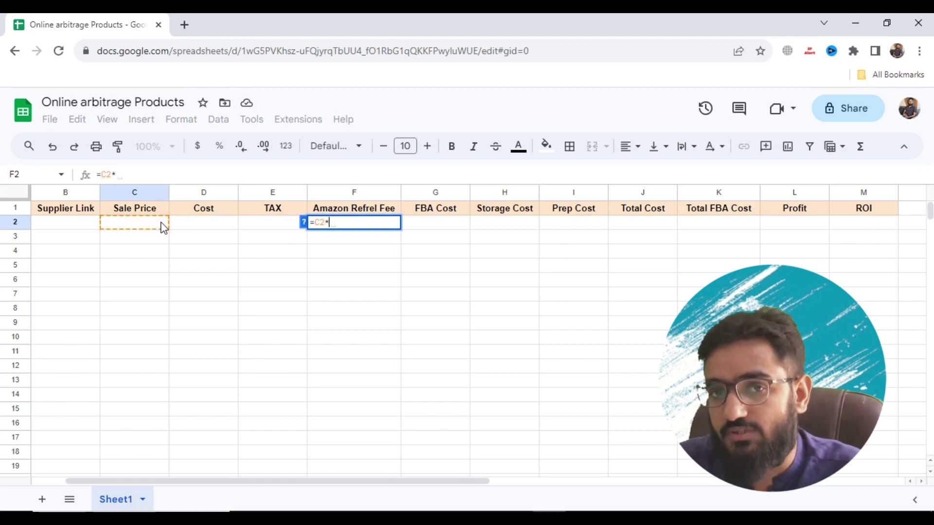
type("*15")
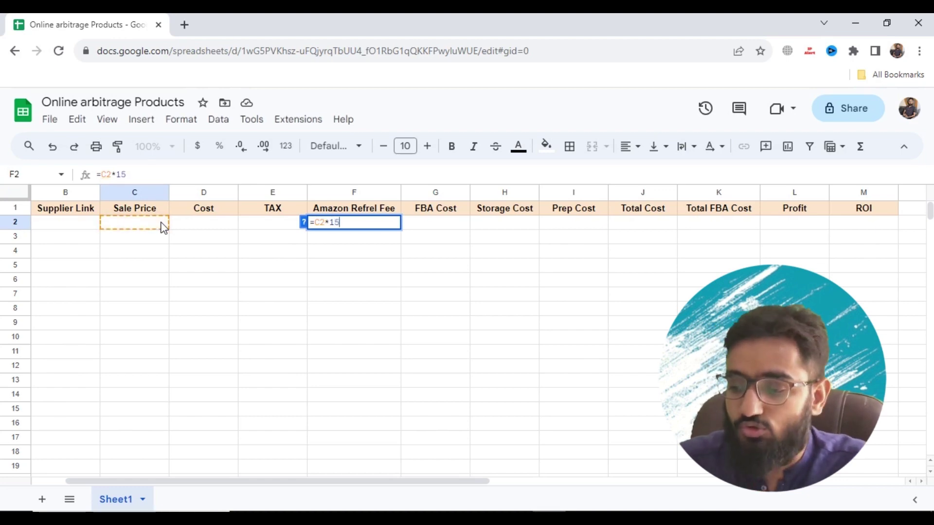
left_click(161, 222, "shift")
type("%")
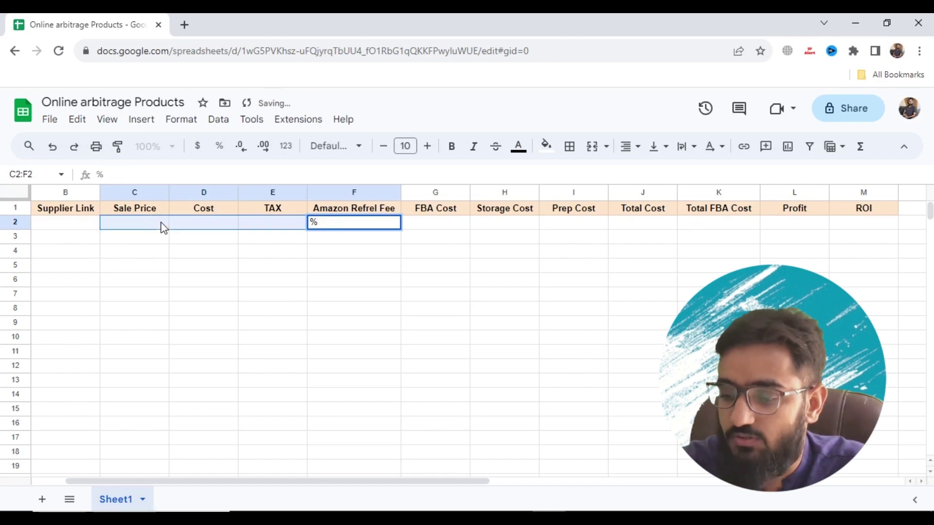
key("BackSpace")
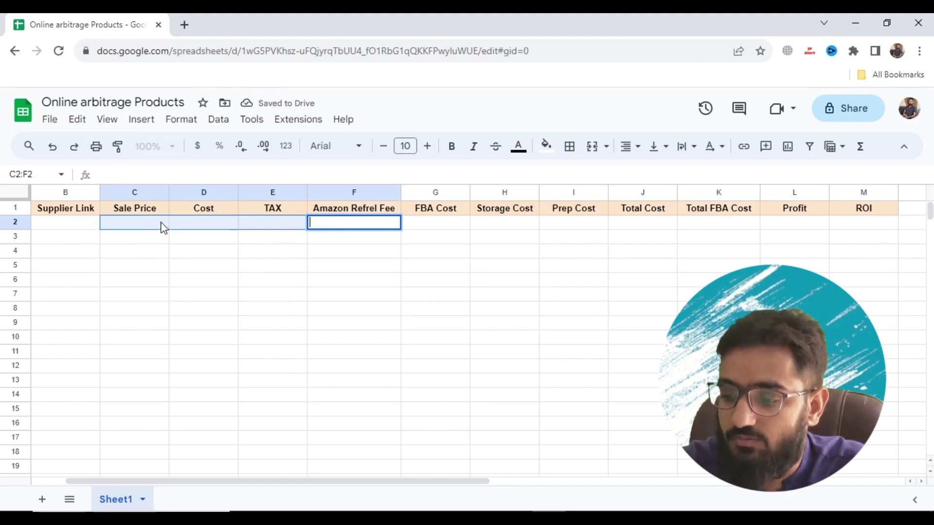
Enter the formula =C2*15% in cell F2 to calculate the Amazon referral fee from the sale price.
type("=")
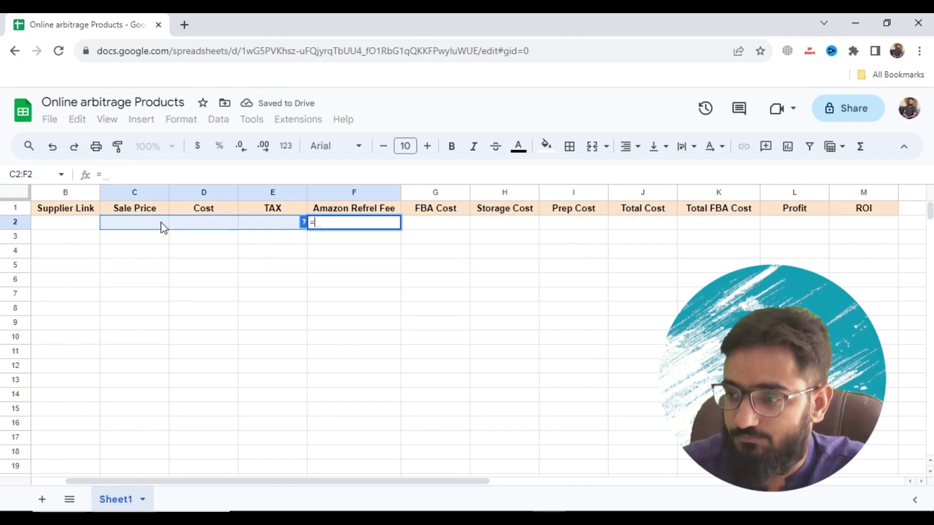
left_click(162, 225)
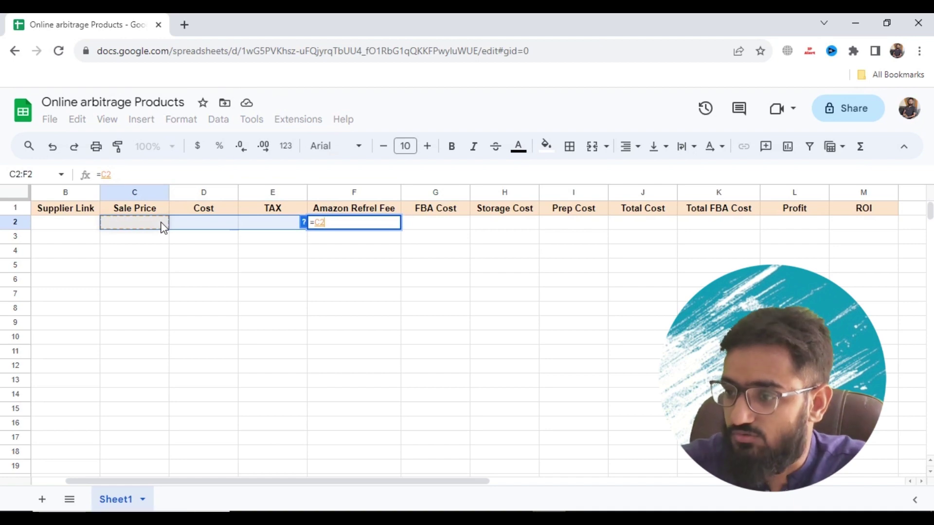
type("*")
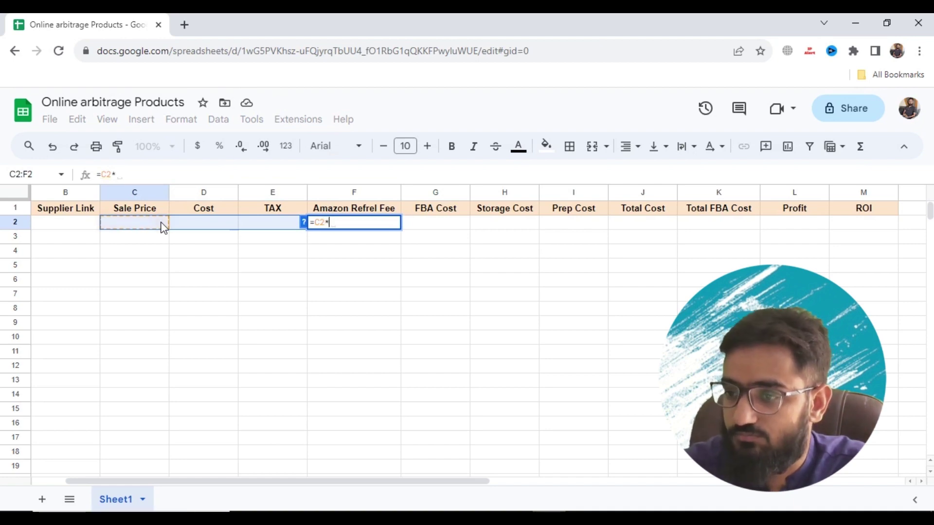
type("15")
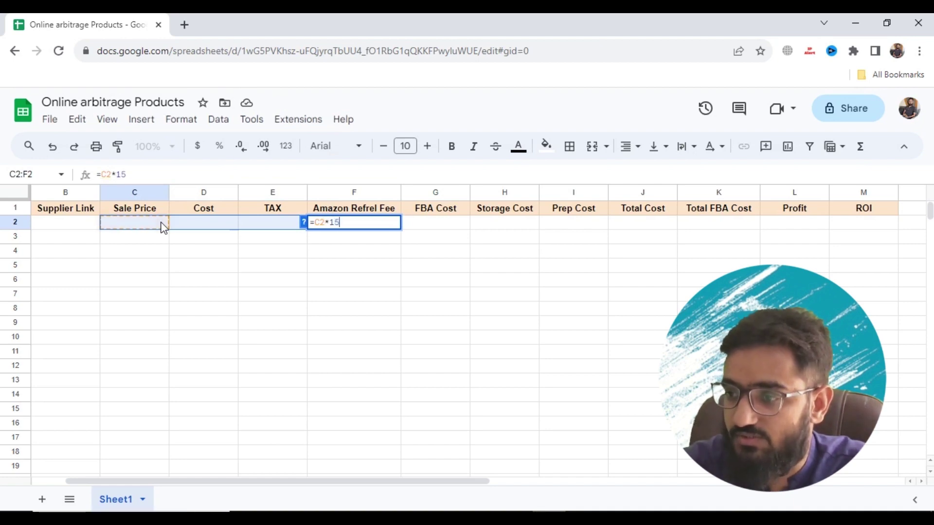
type("%_")
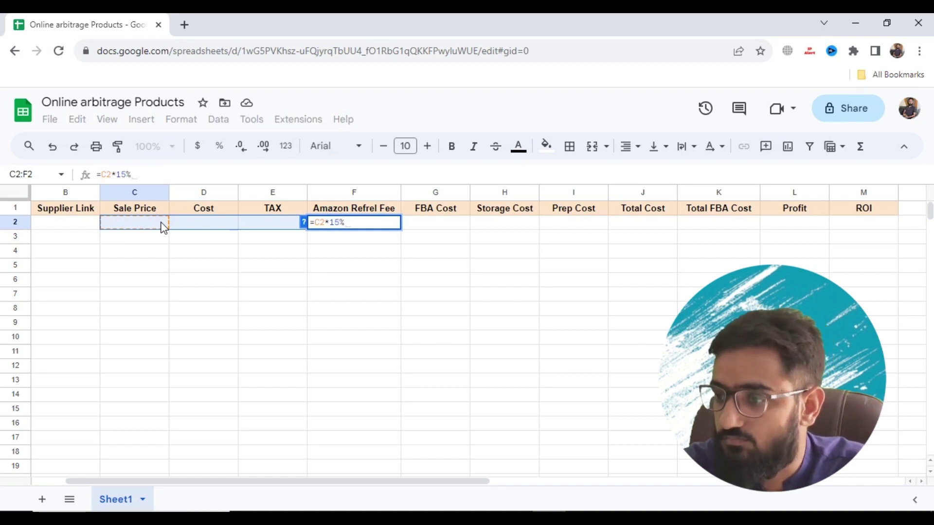
key("Return")
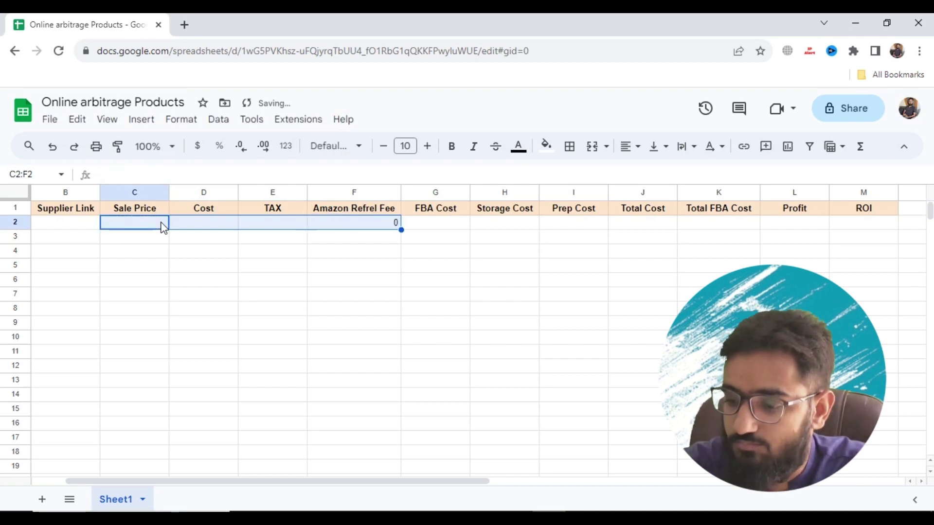
left_click(191, 287)
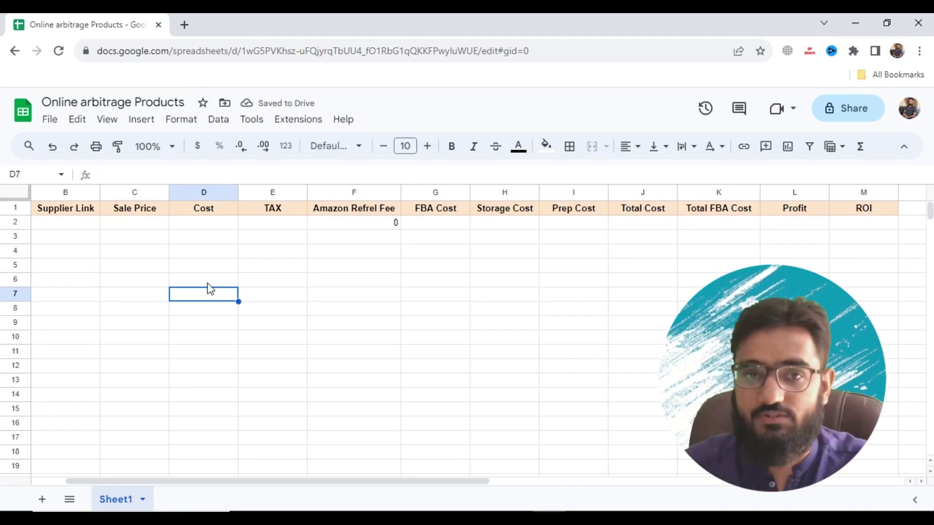
left_click(351, 229)
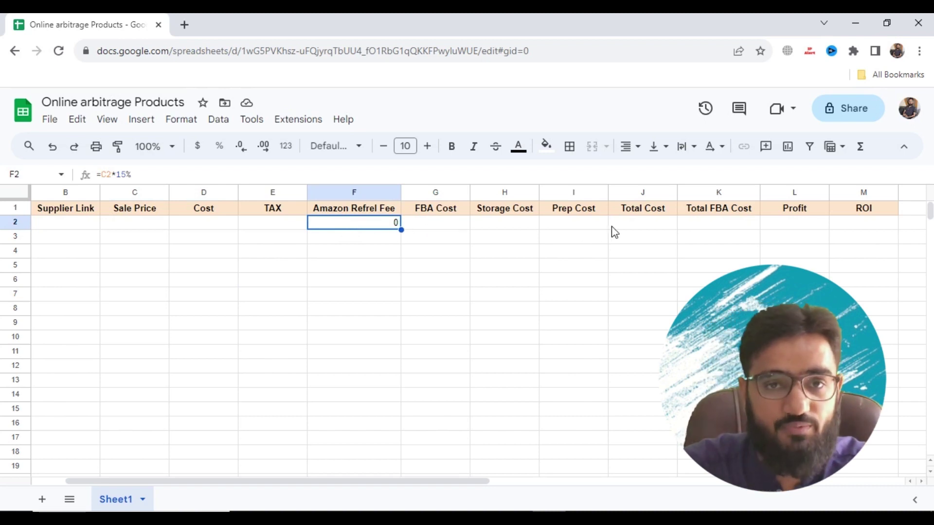
Enter the formula =D2+E2+I2 in cell J2 to total the cost, tax and prep cost.
left_click(629, 225)
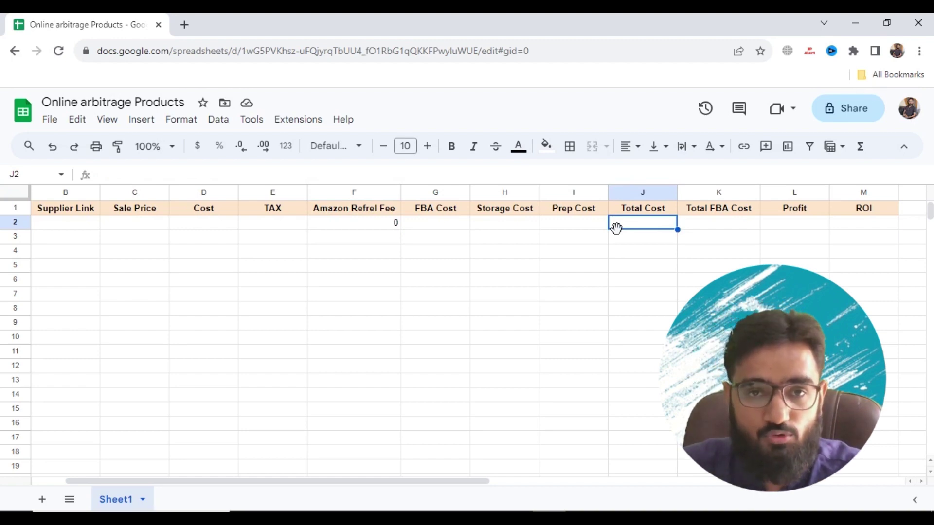
type("=")
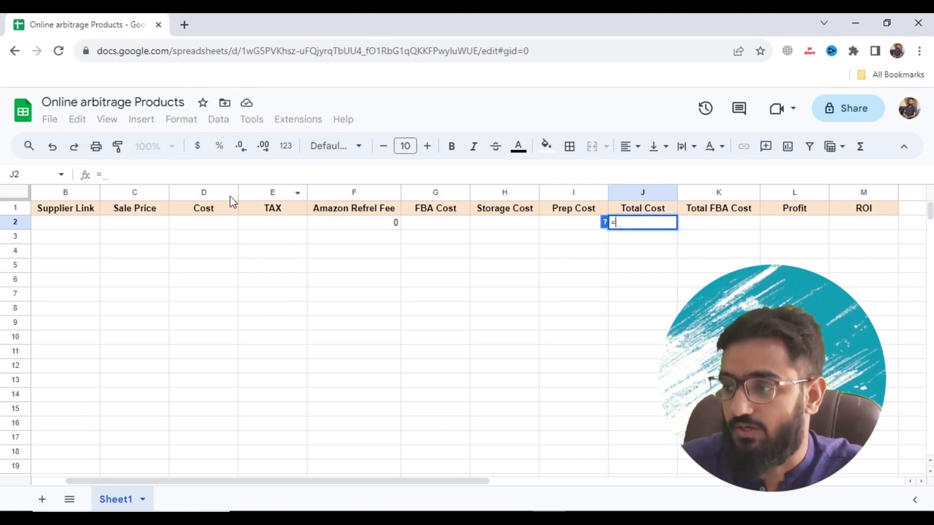
left_click(211, 236)
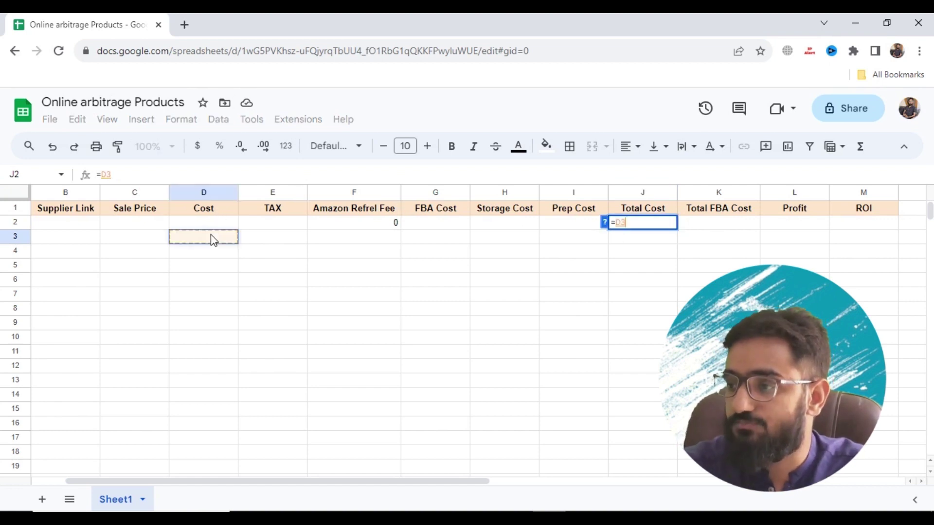
key("BackSpace")
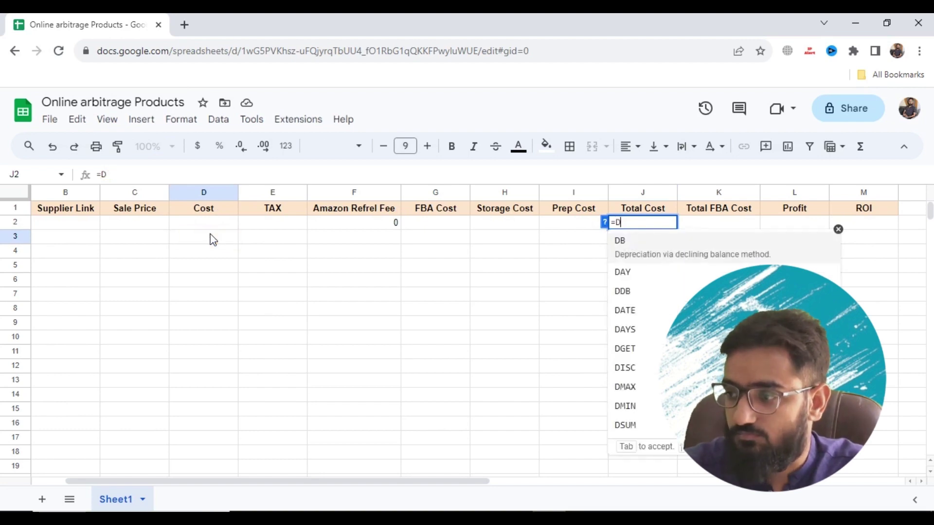
key("BackSpace")
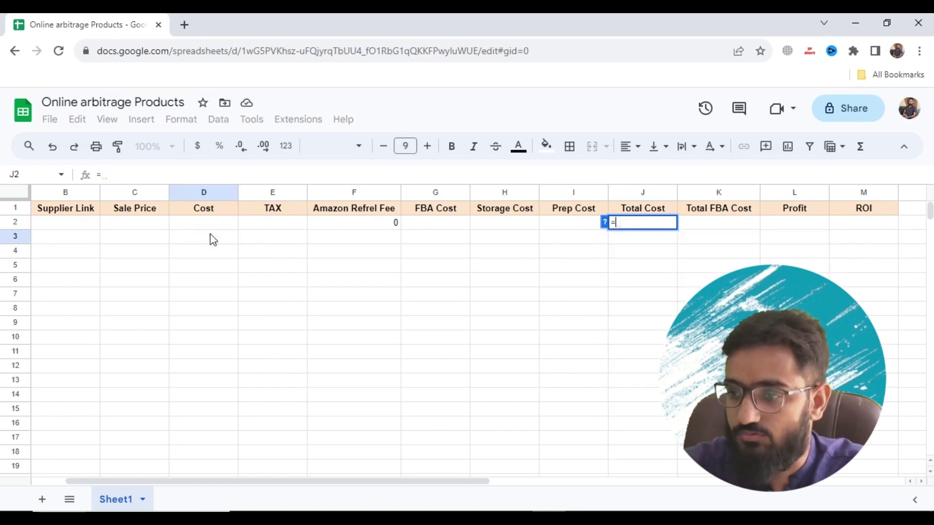
left_click(211, 228)
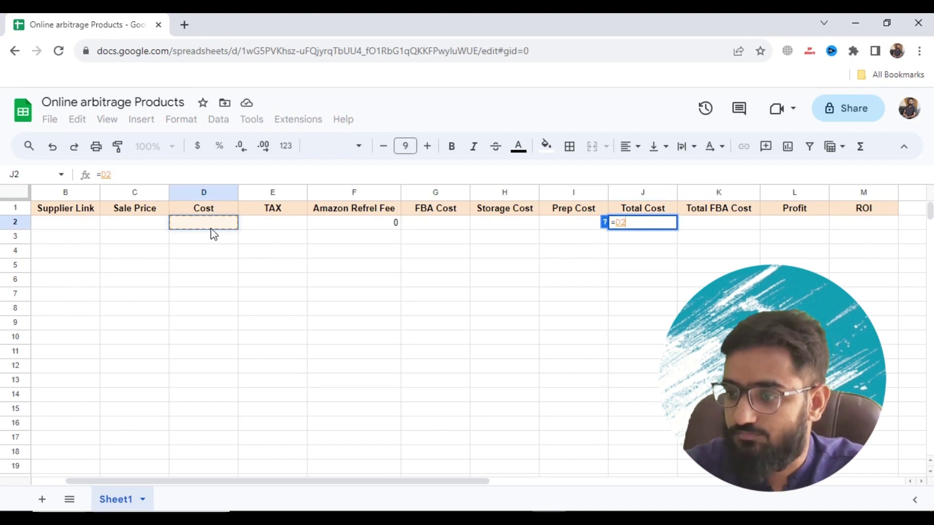
type("+")
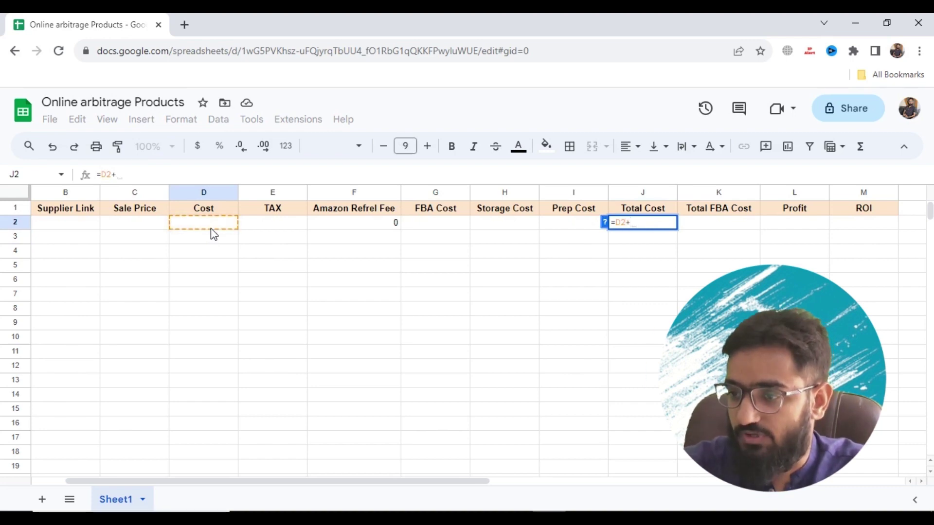
left_click(264, 232)
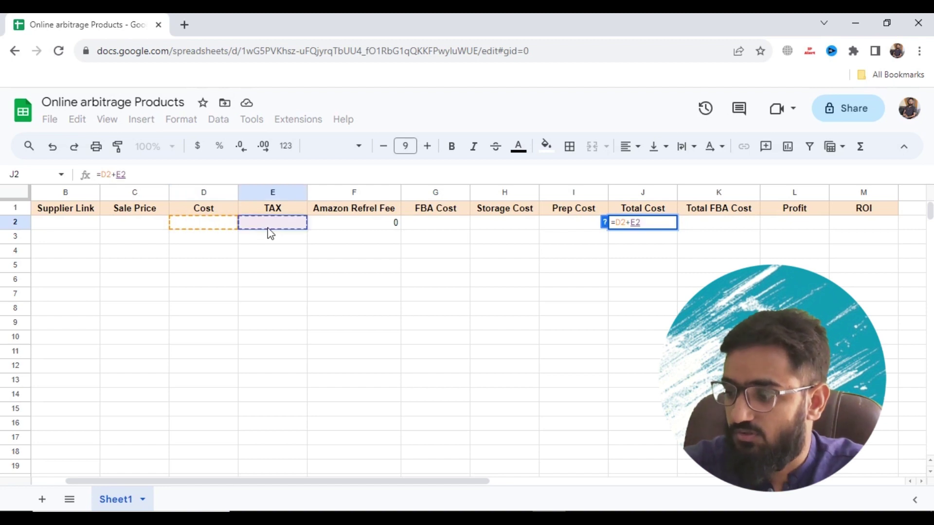
type("+")
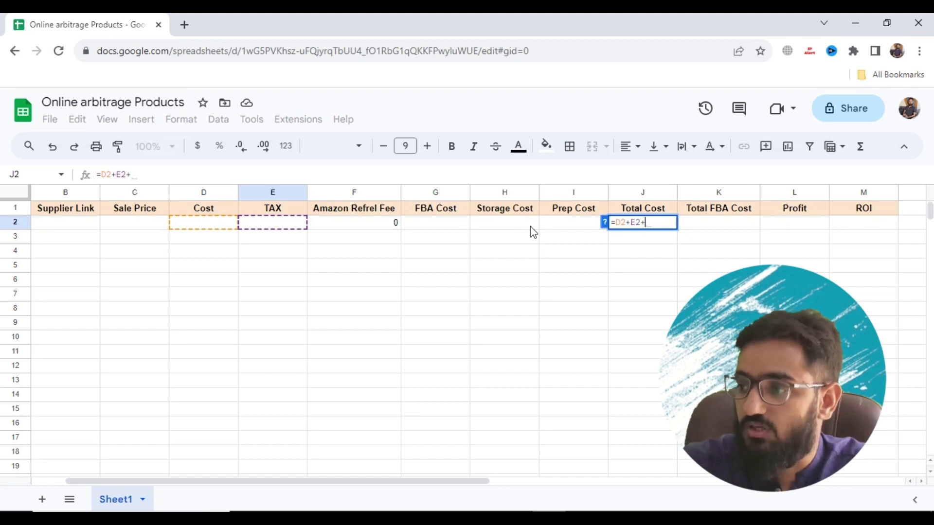
left_click(547, 230)
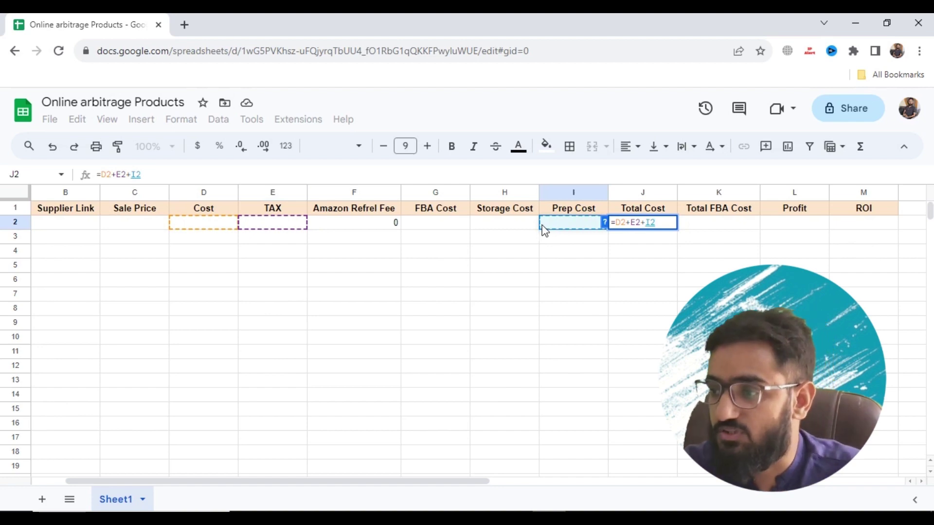
key("Return")
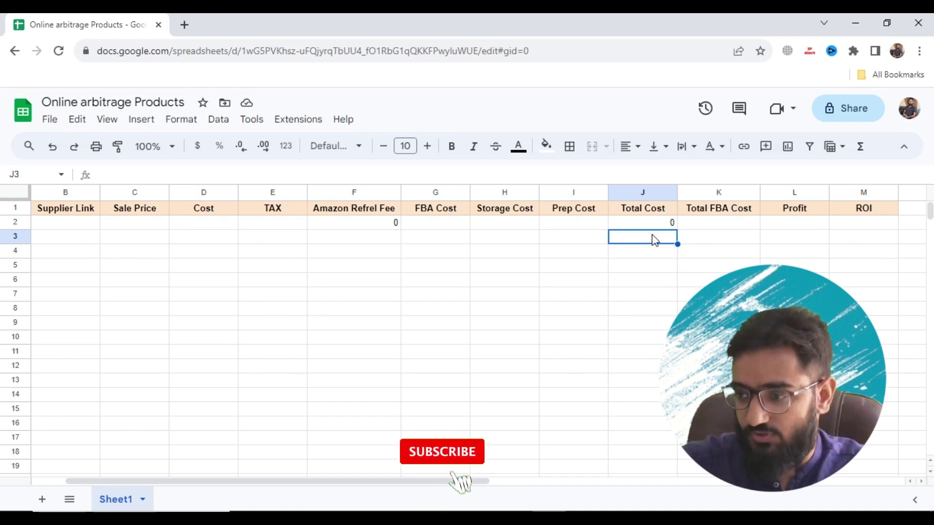
Enter the formula =F2+G2+H2 in cell K2 to total the Amazon referral fee, FBA cost and storage cost.
left_click(700, 226)
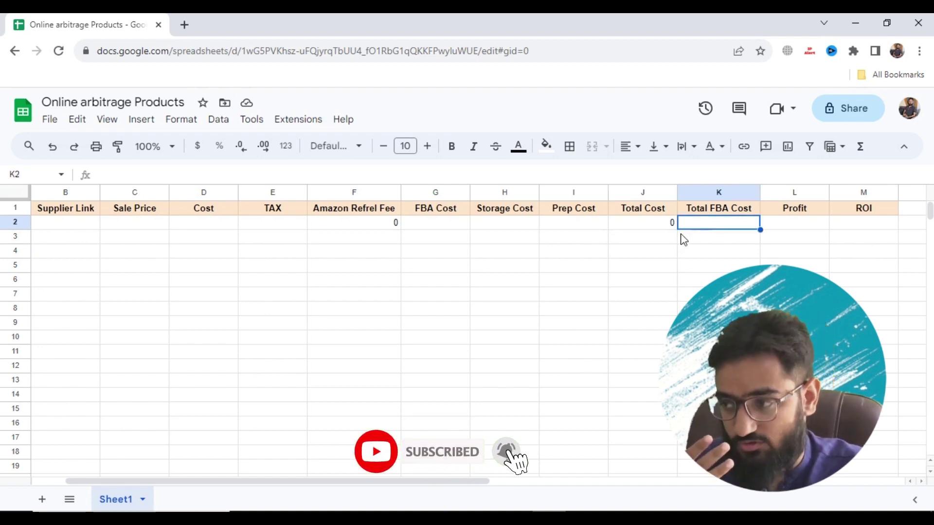
type("=")
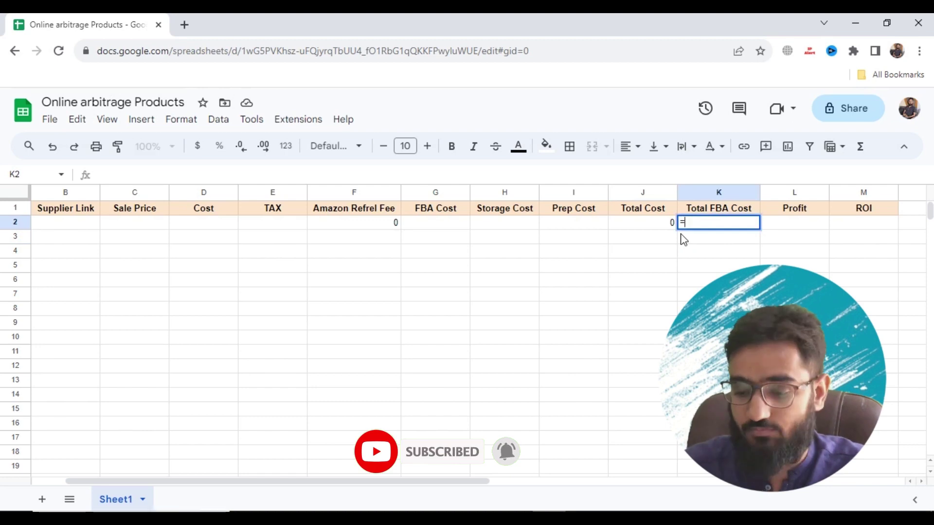
left_click(382, 226)
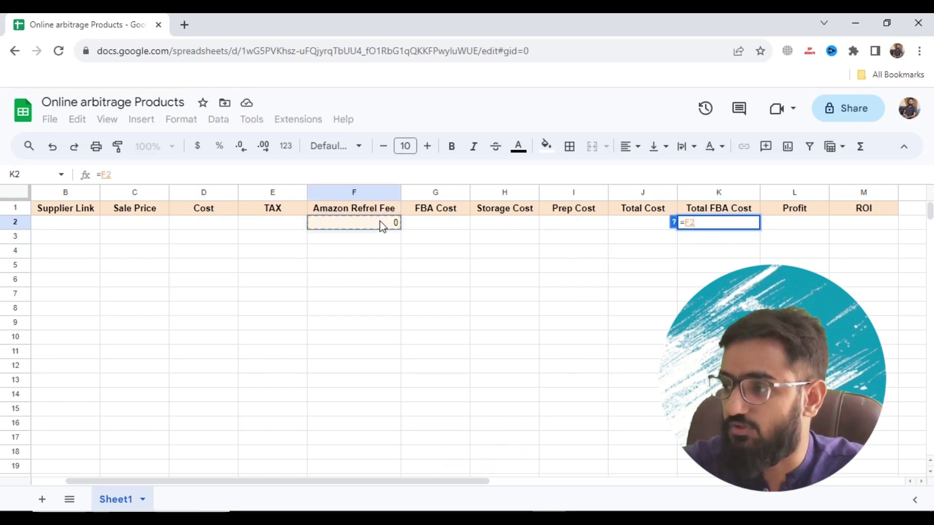
type("+")
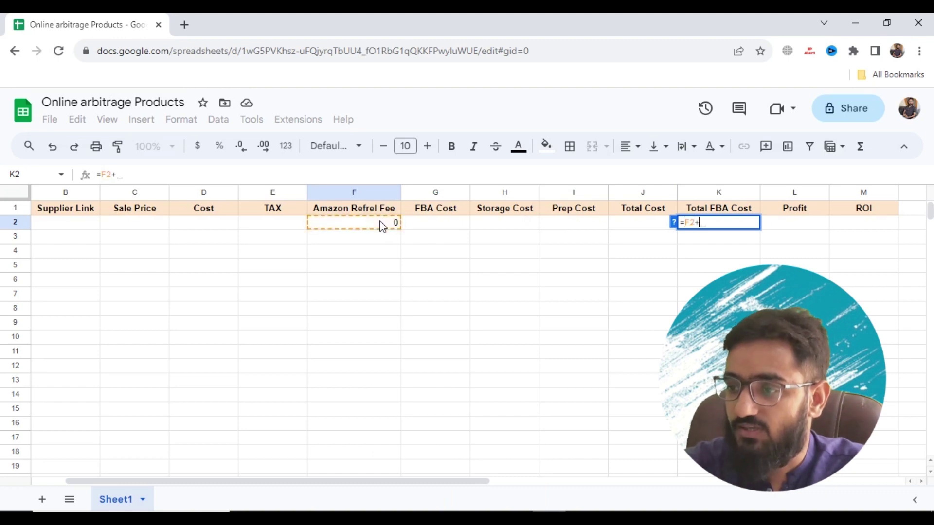
left_click(422, 228)
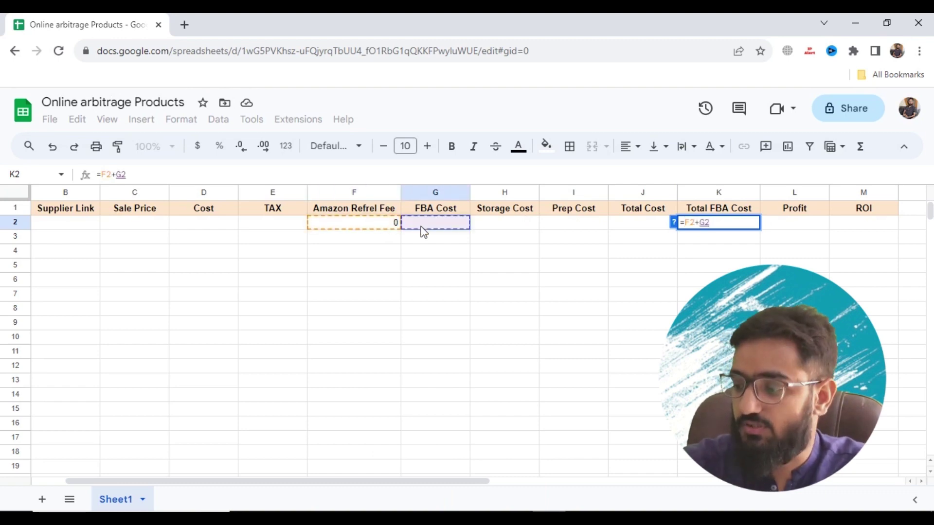
type("+")
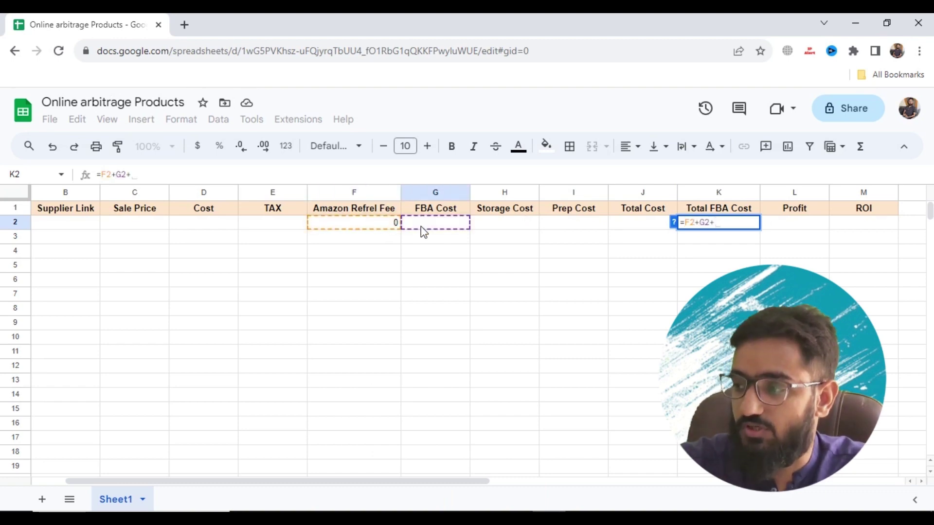
left_click(500, 229)
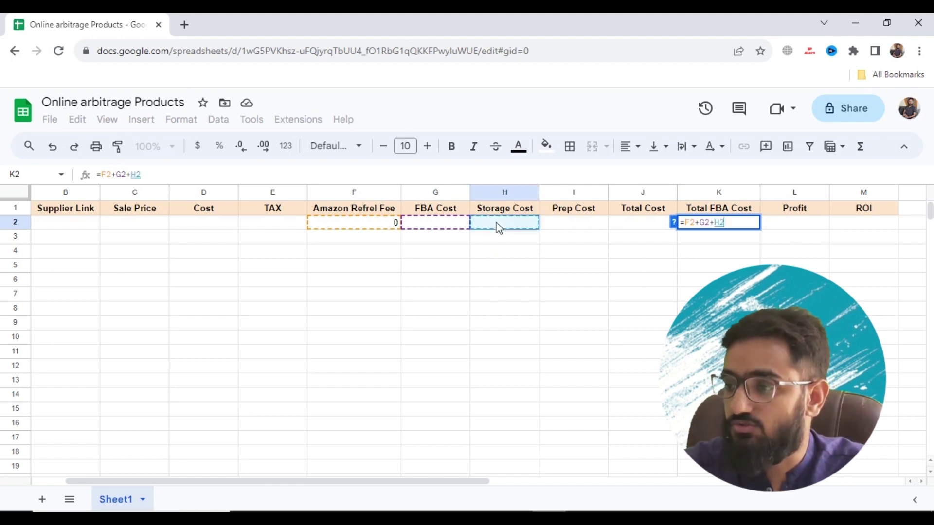
key("Return")
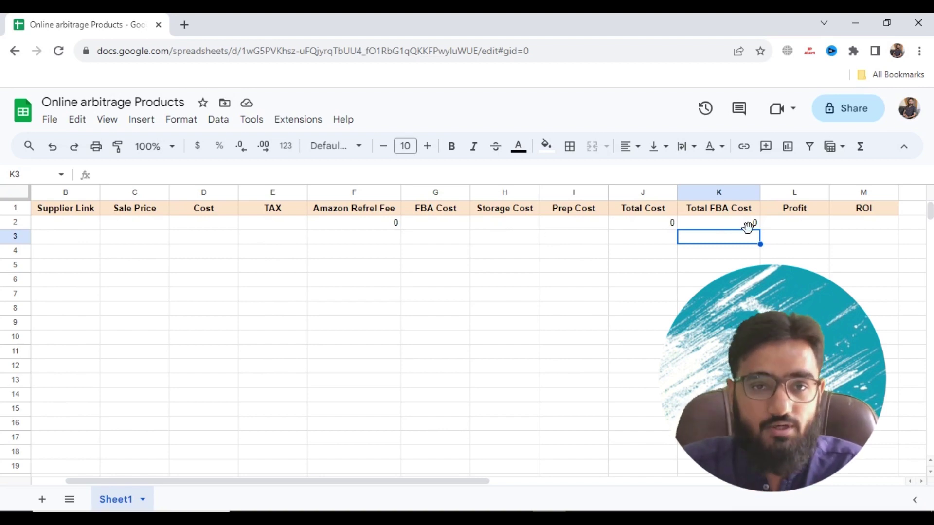
Enter the formula =C2-J2-K2 in cell L2 to calculate profit from the sale price minus both cost totals.
left_click(778, 229)
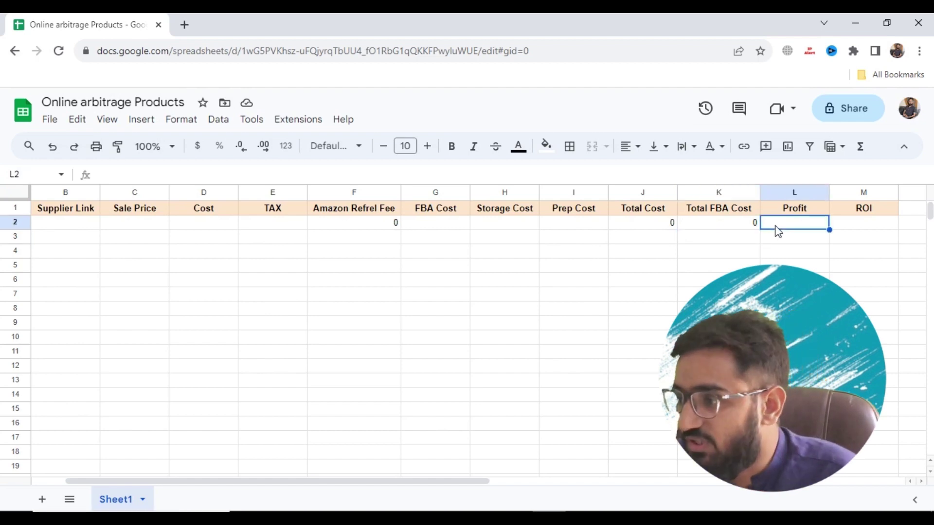
type("=")
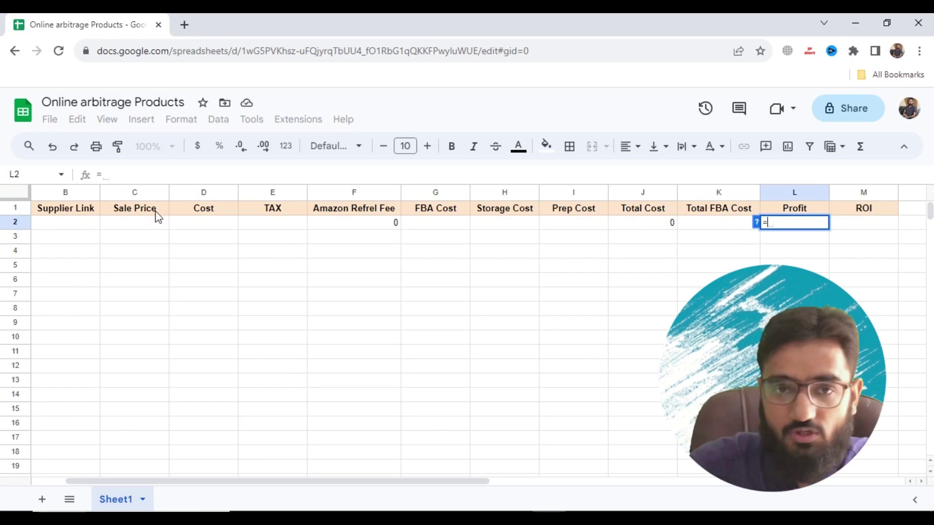
left_click(145, 223)
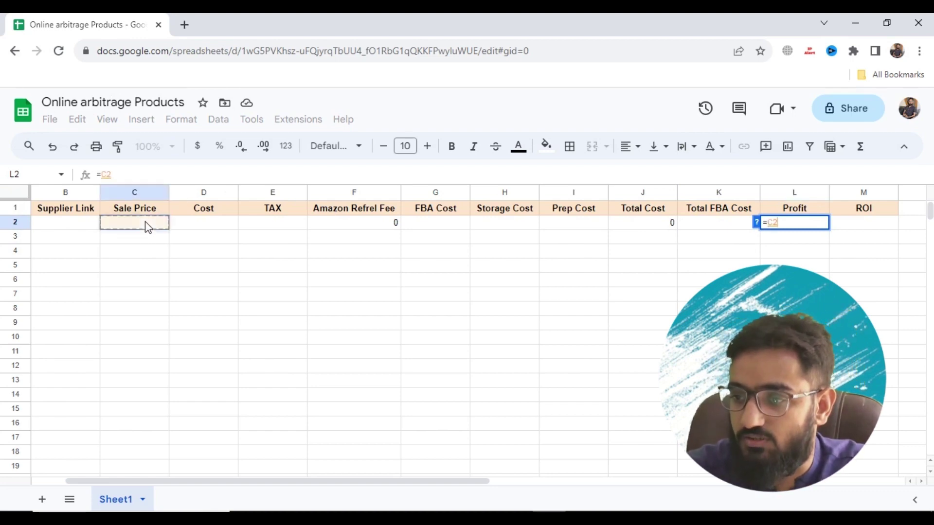
type("-")
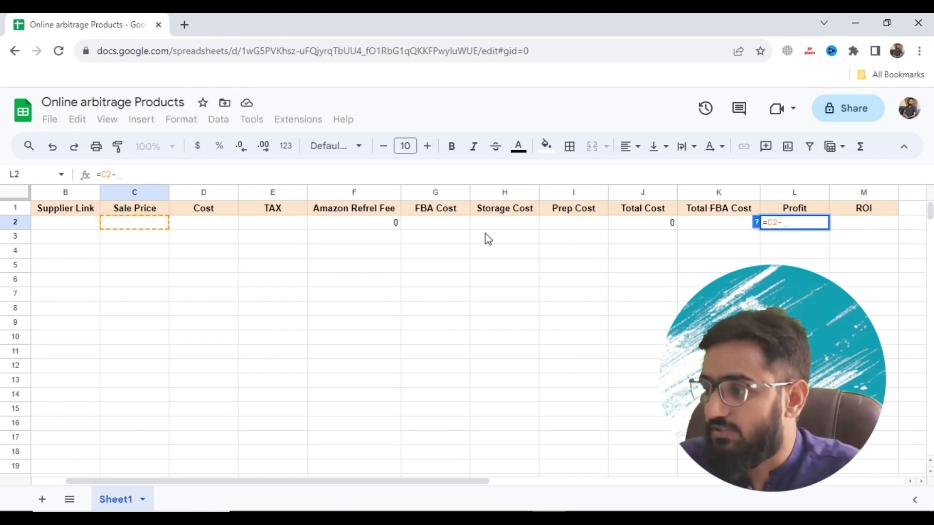
left_click(624, 232)
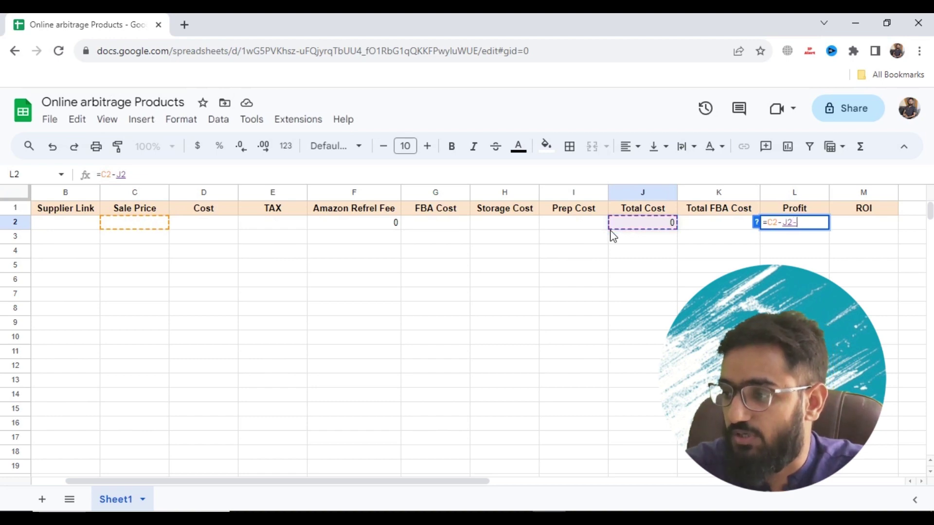
type("-")
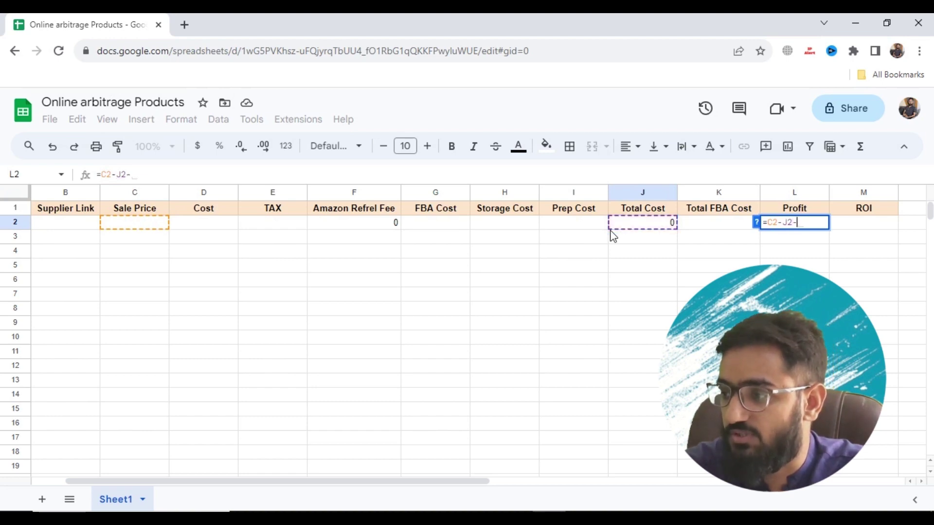
left_click(698, 226)
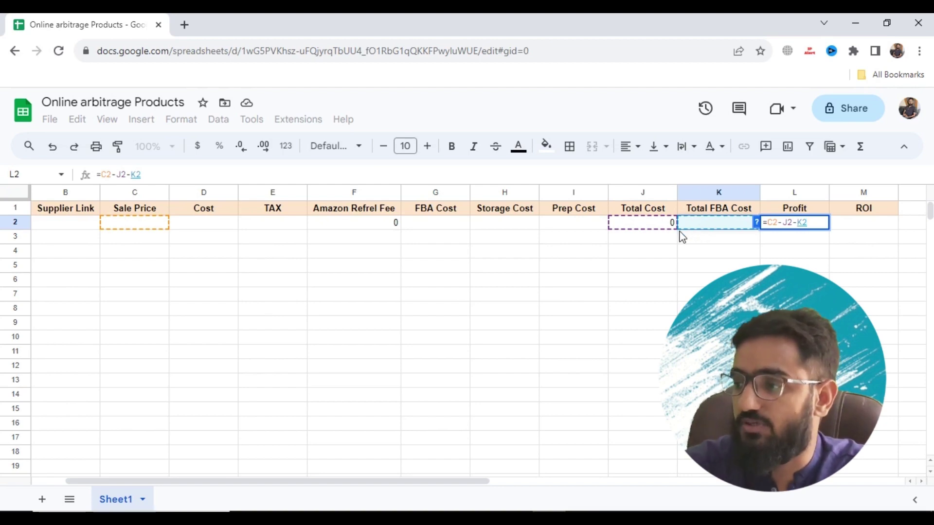
key("Return")
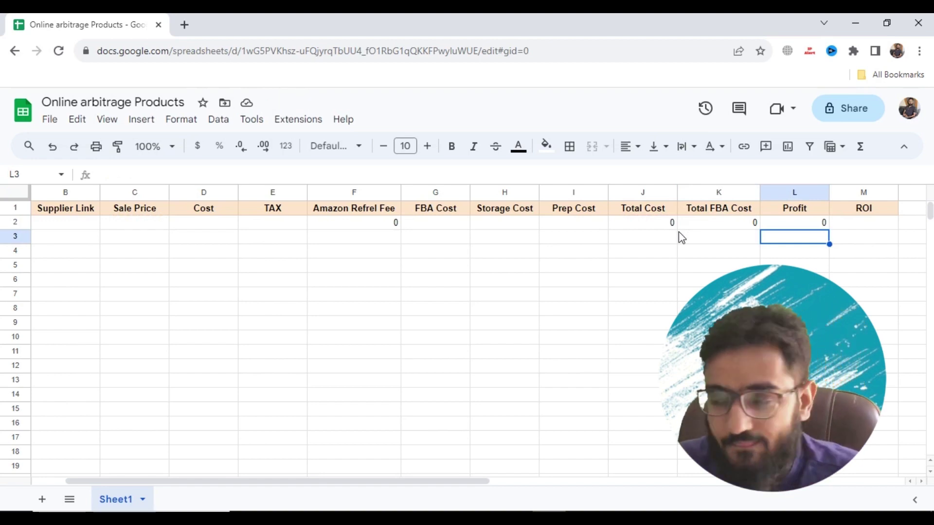
Enter the formula =L2/J2 in cell M2 to calculate the ROI from profit and total cost.
left_click(849, 227)
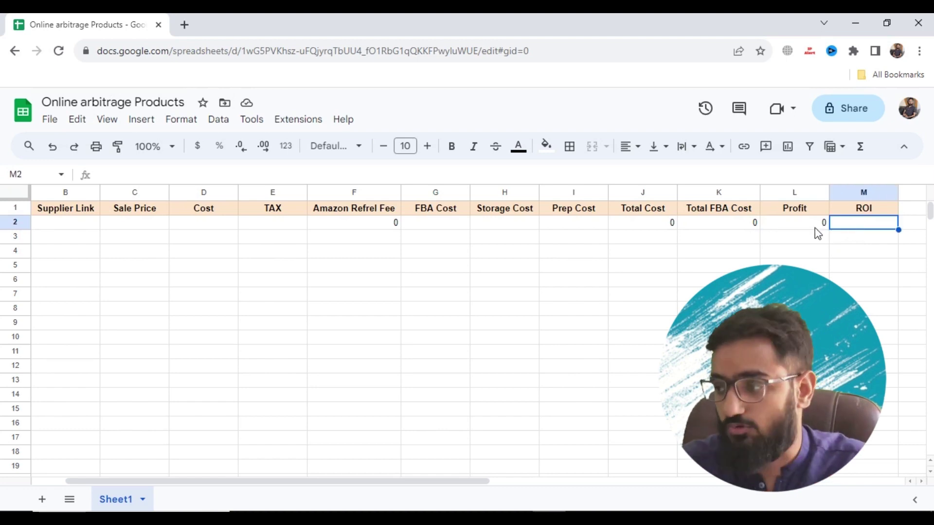
type("=")
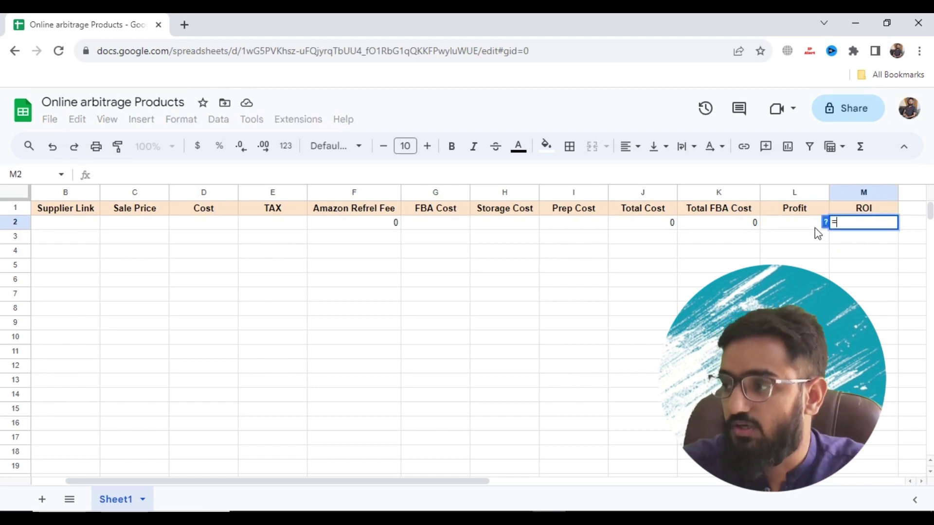
left_click(791, 229)
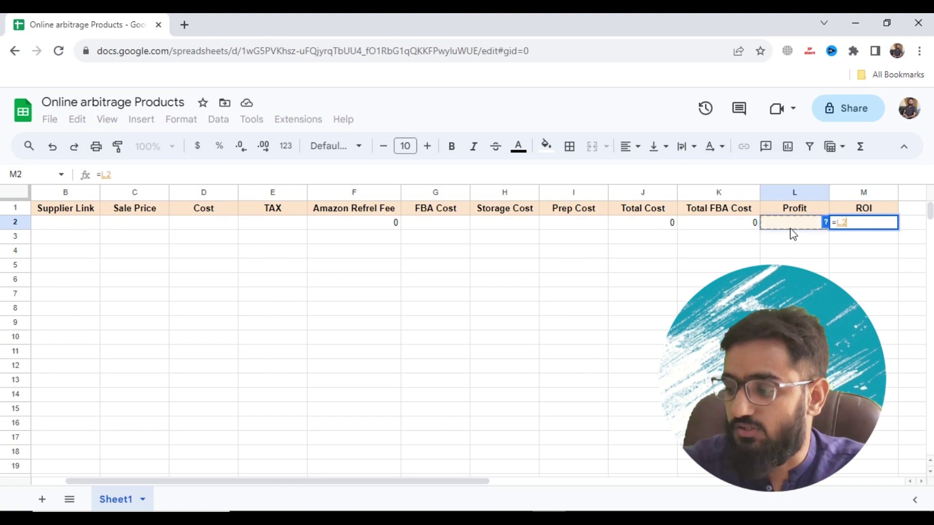
type("/")
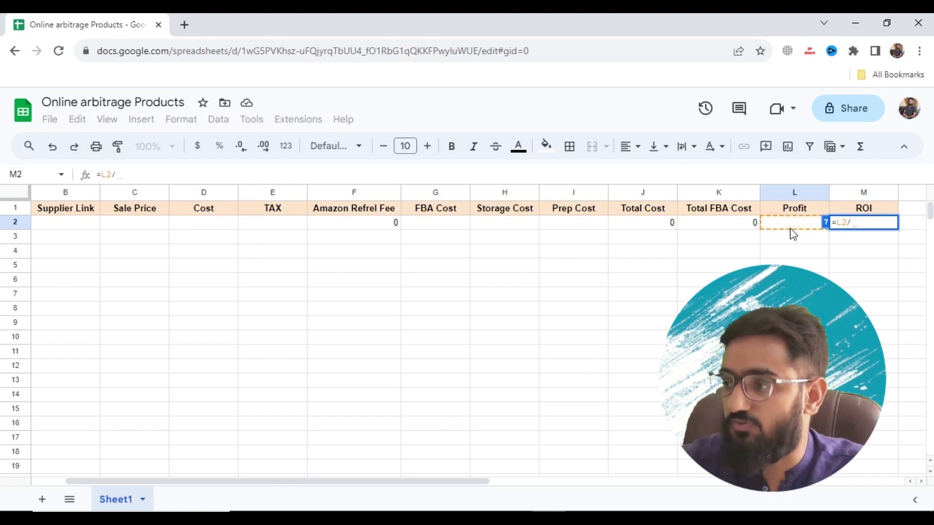
left_click(659, 227)
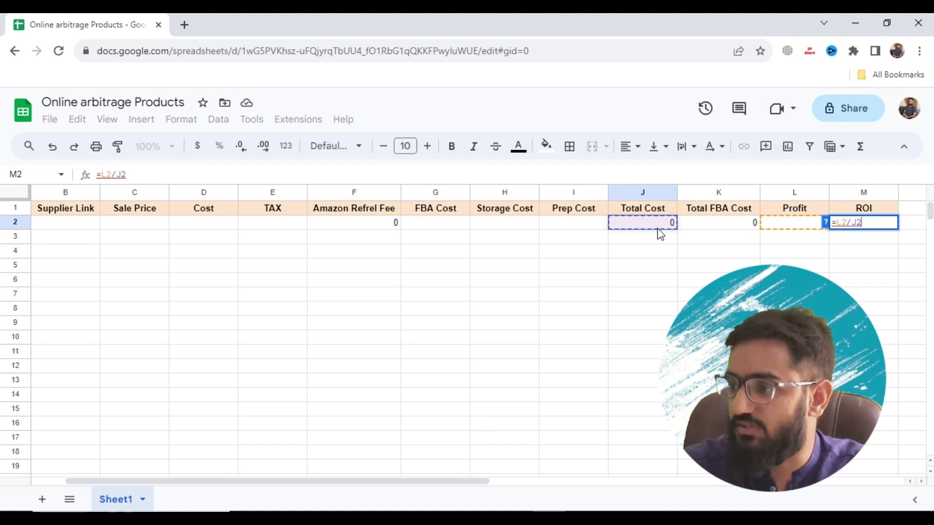
key("Return")
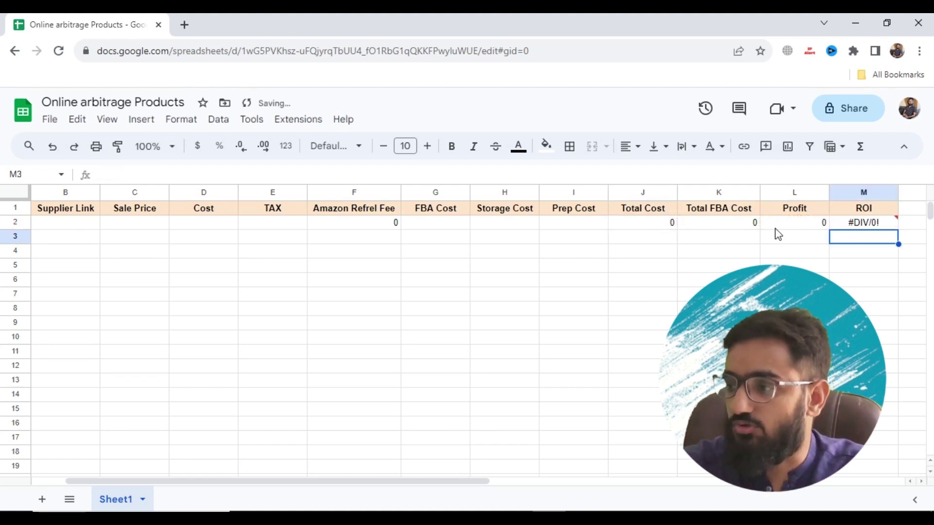
mouse_move(882, 229)
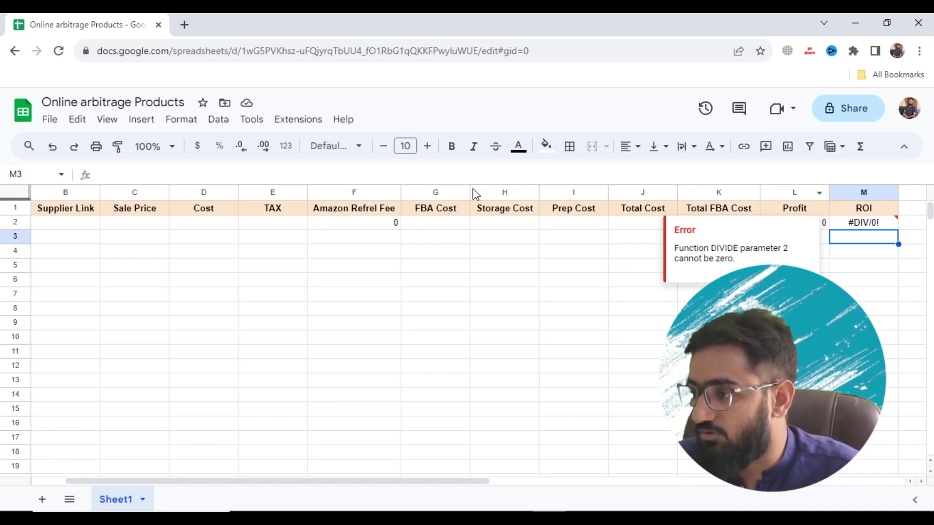
Enter 0 as the placeholder sale price, cost and tax in cells C2, D2 and E2.
left_click(163, 225)
type("0")
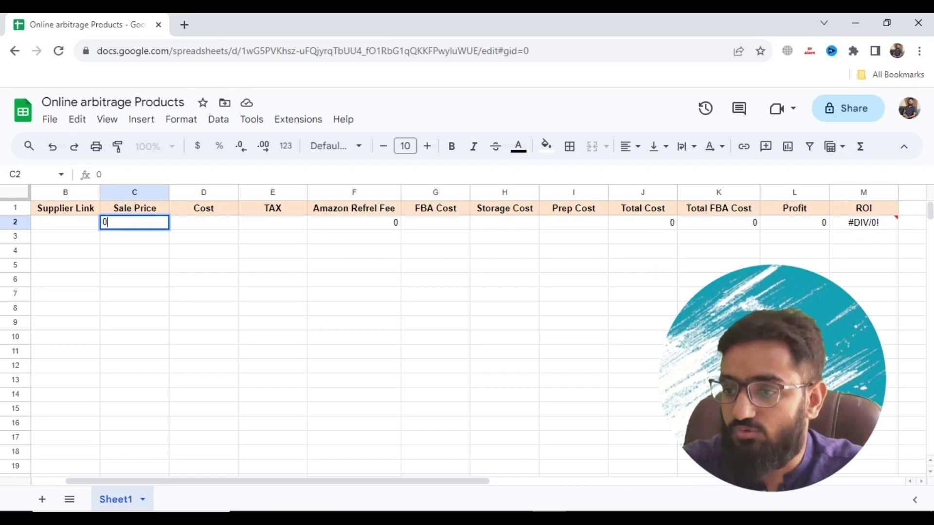
key("Tab")
type("0")
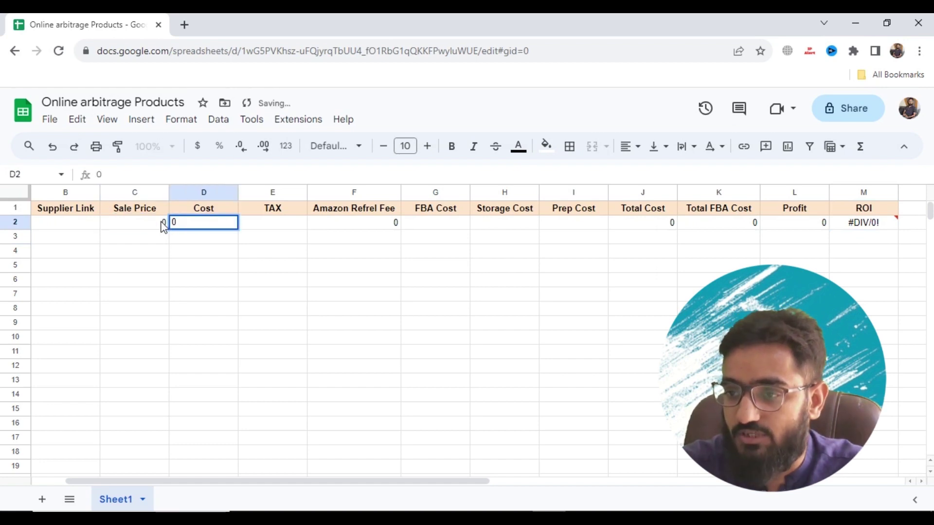
key("Tab")
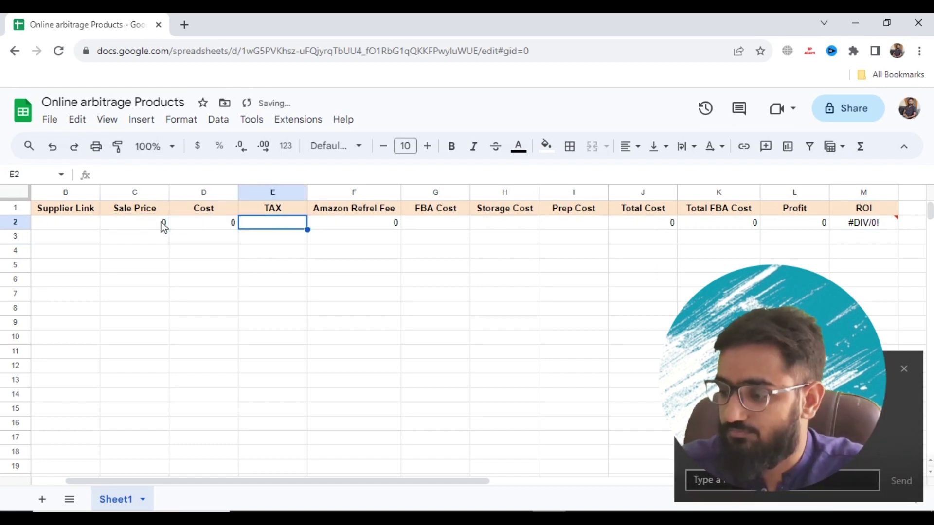
key("Right")
key("Left")
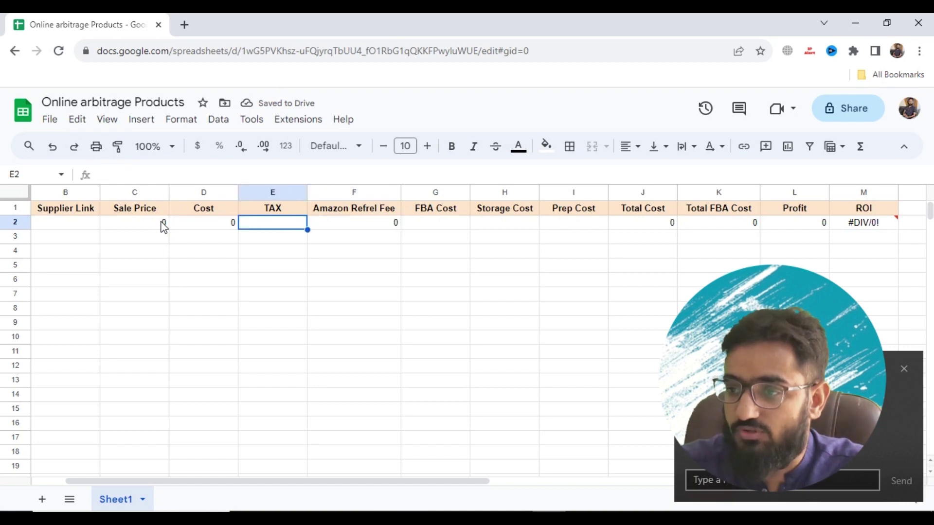
type("0")
key("Tab")
Enter 0 as the placeholder FBA cost, storage cost and prep cost in cells G2, H2 and I2.
key("Tab")
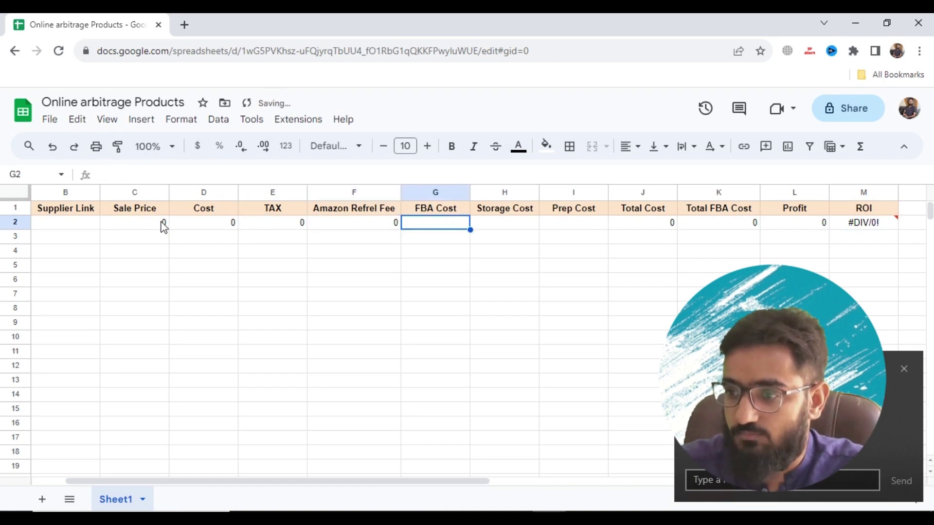
type("0")
key("Tab")
type("0")
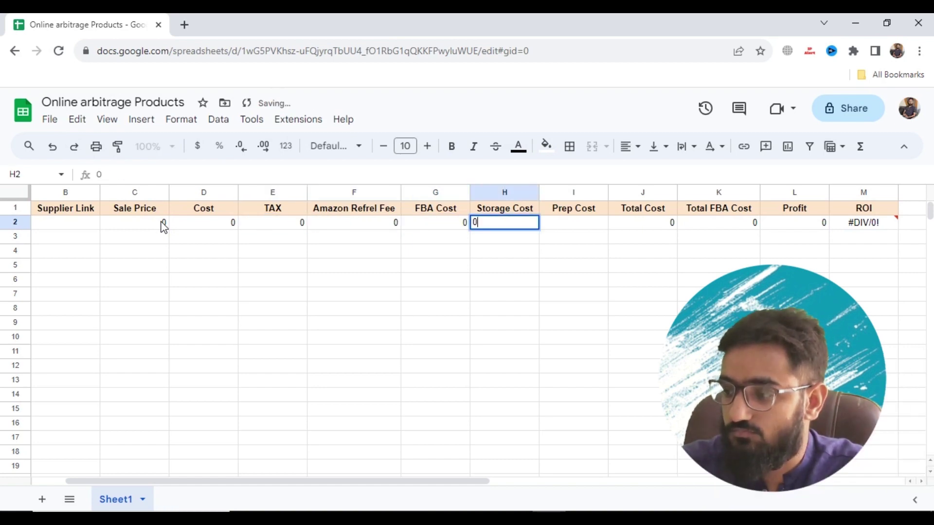
key("Tab")
type("0")
key("Tab")
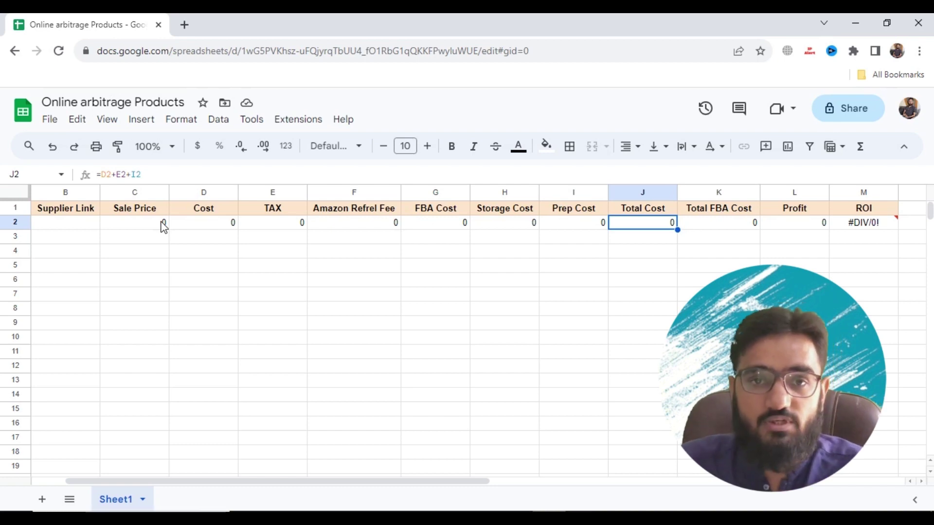
Format the cells C2:M2 as dollar currency and center their contents horizontally.
left_click_drag(157, 222, 855, 233)
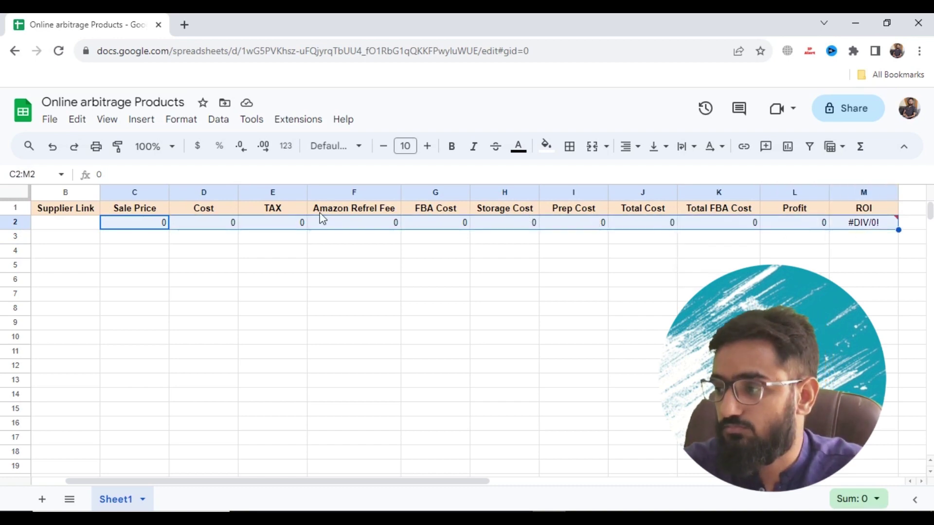
left_click(196, 147)
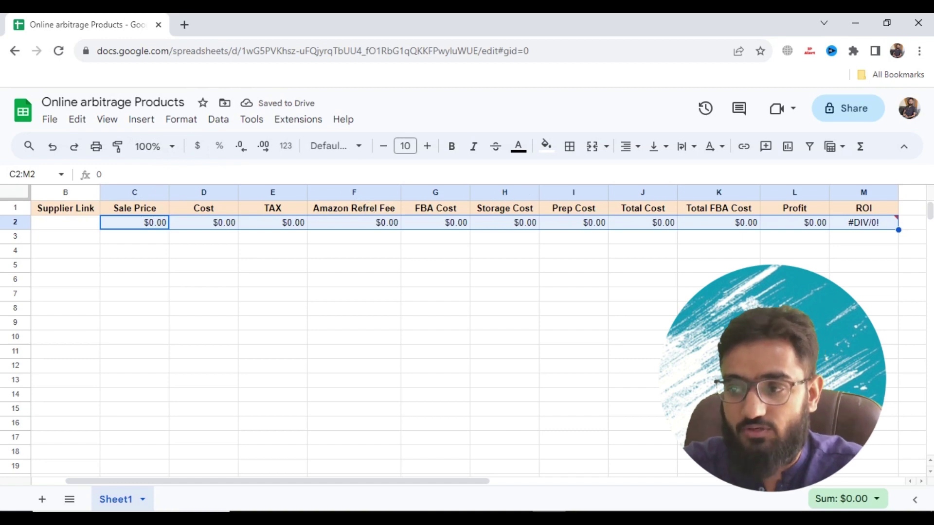
left_click(622, 155)
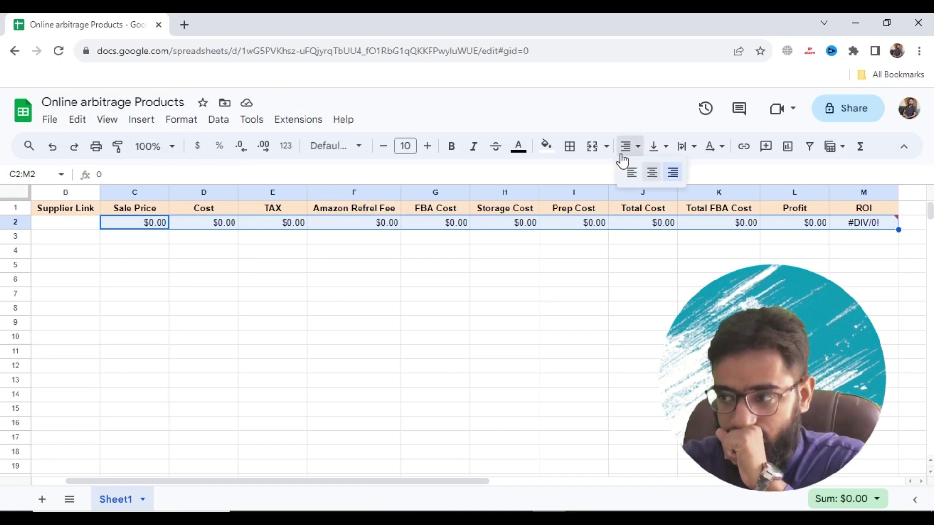
left_click(651, 173)
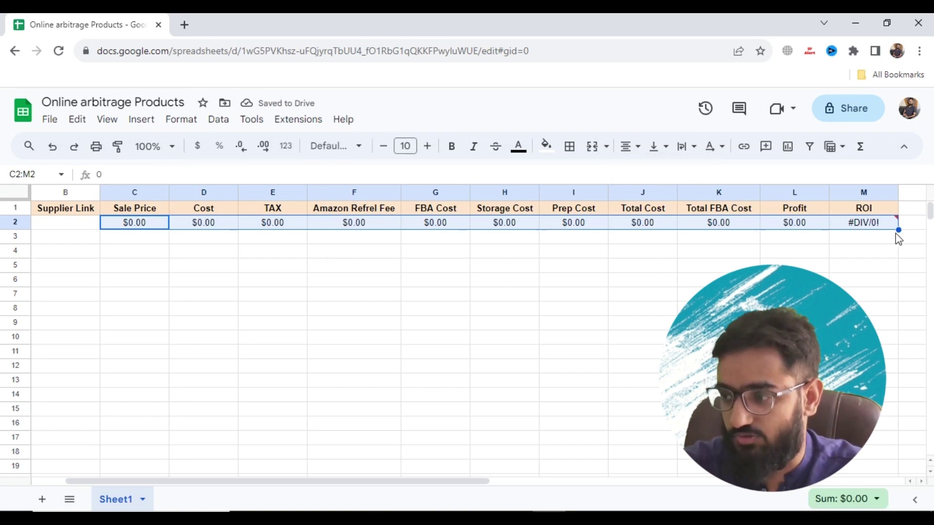
Fill the values, formulas and formatting of C2:M2 down through row 17.
left_click_drag(899, 229, 897, 444)
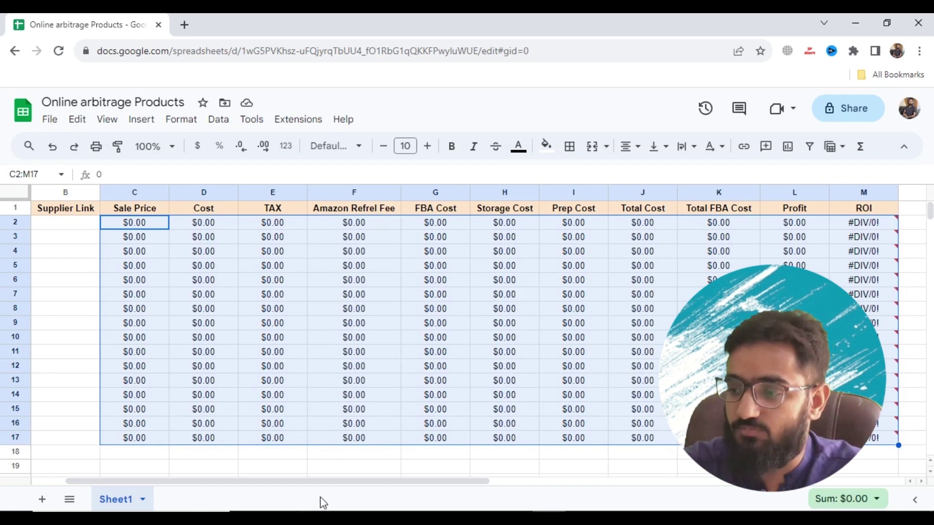
Enter a sale price of 50, a cost of 17 and a tax of 3 in cells C2, D2 and E2.
left_click(179, 338)
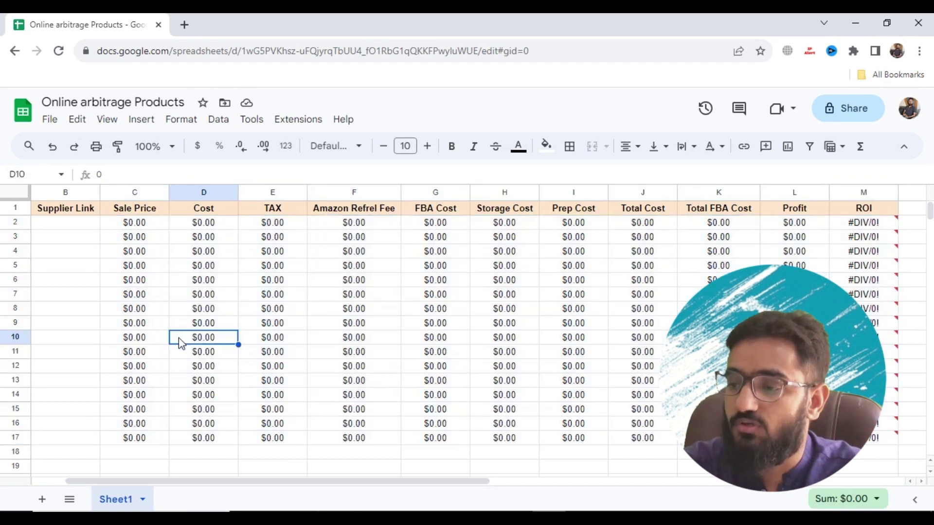
left_click(142, 230)
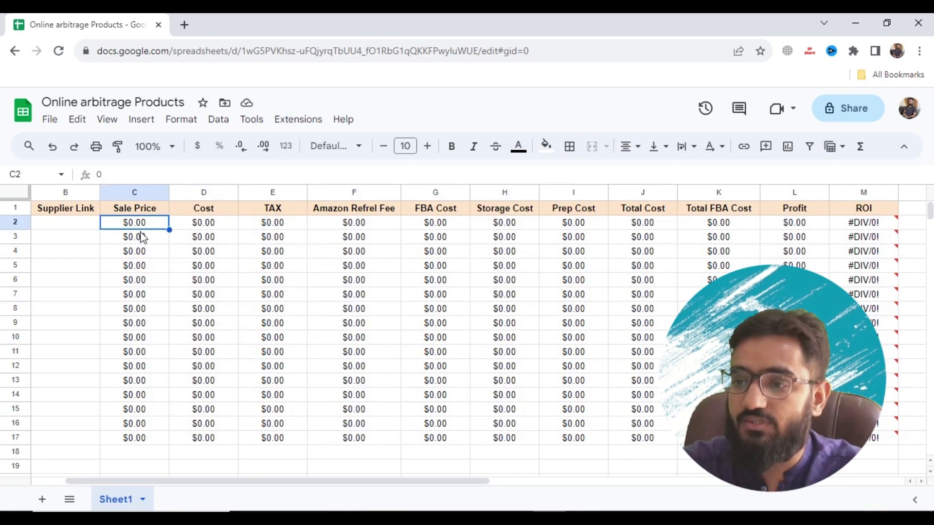
type("50")
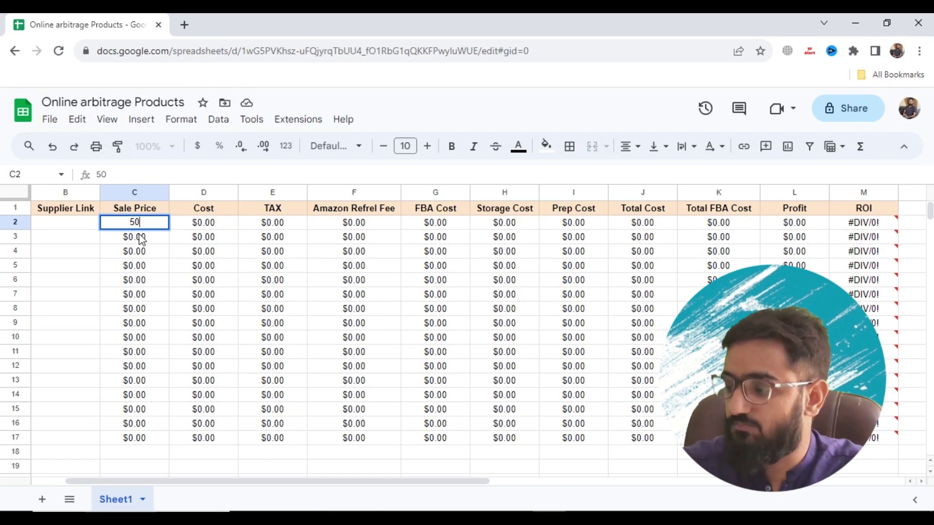
key("Tab")
key("Tab")
key("Left")
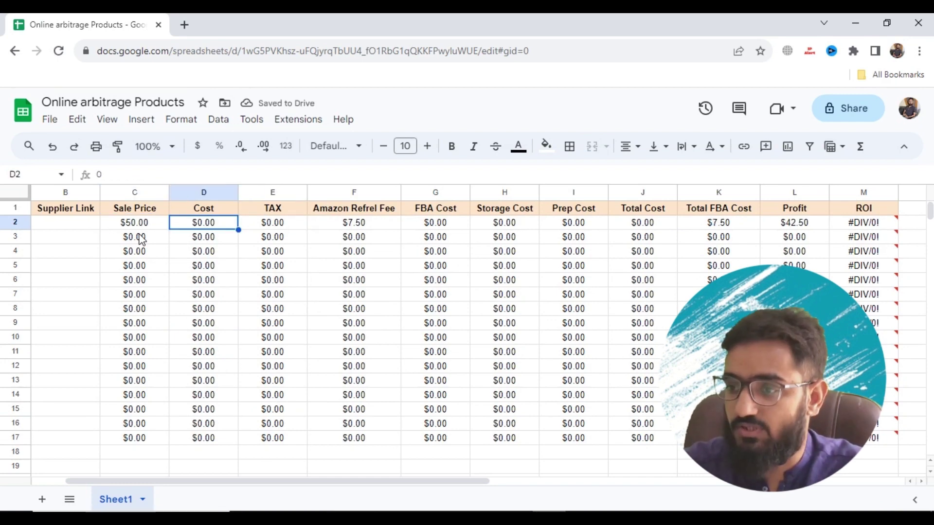
type("17")
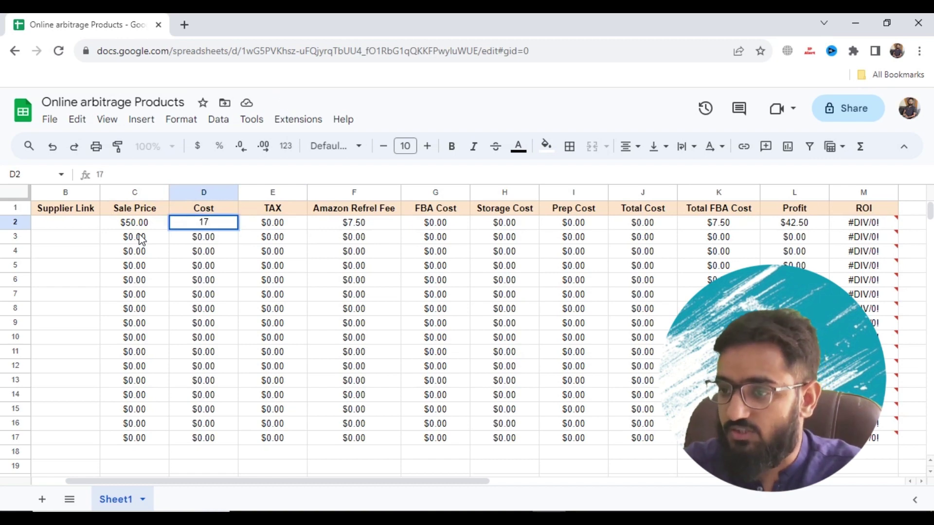
key("Tab")
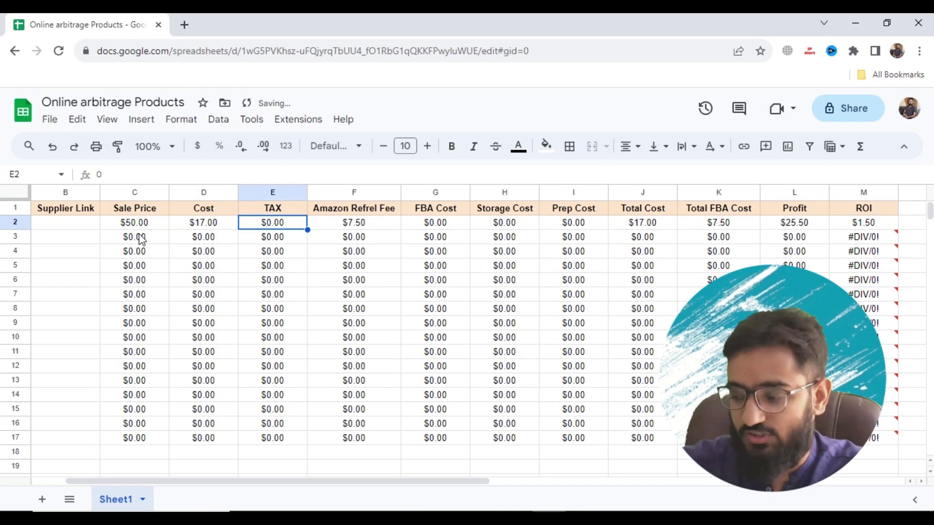
type("3")
key("Tab")
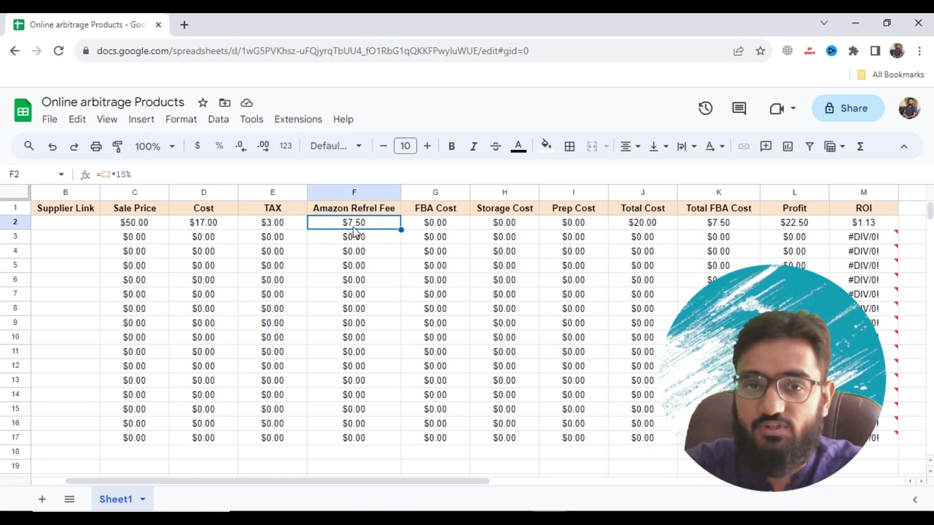
Enter an FBA cost of 3, a storage cost of 0.10 and a prep cost of 1.20 in cells G2, H2 and I2.
key("Right")
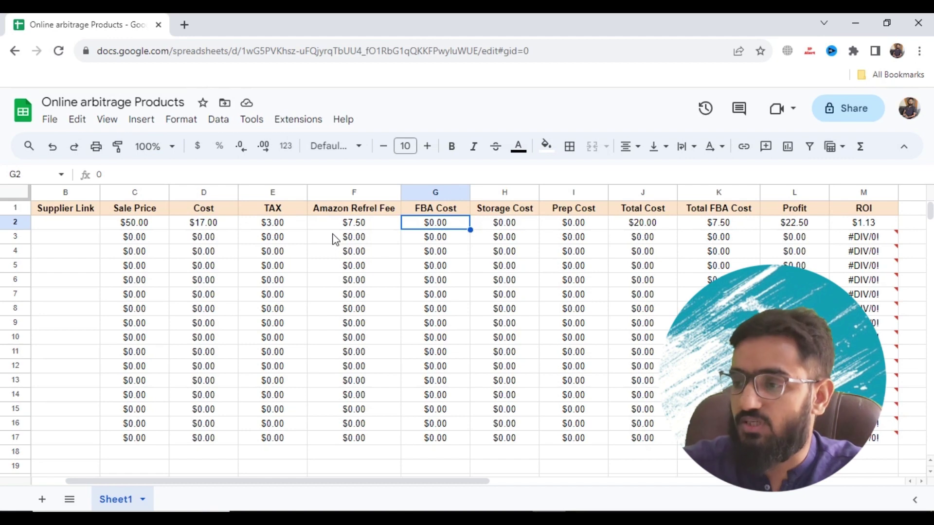
type("3")
key("Right")
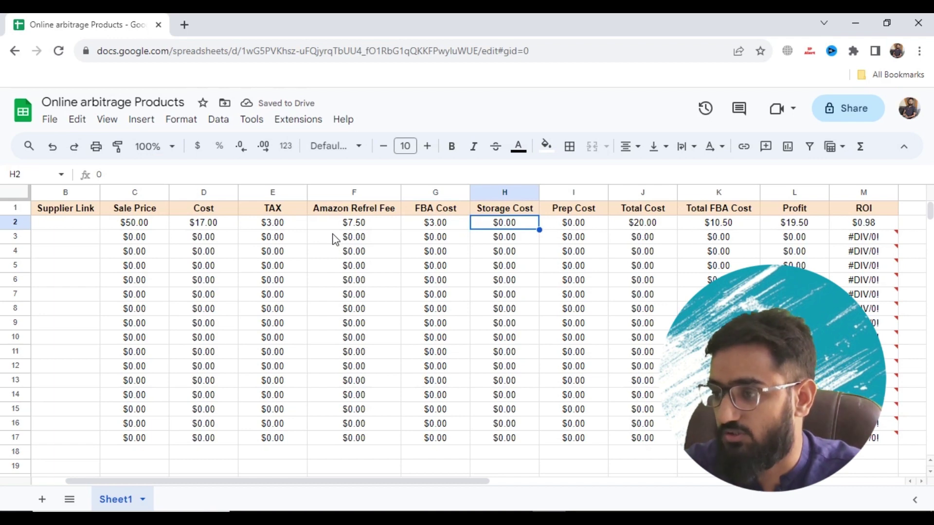
type("0.10")
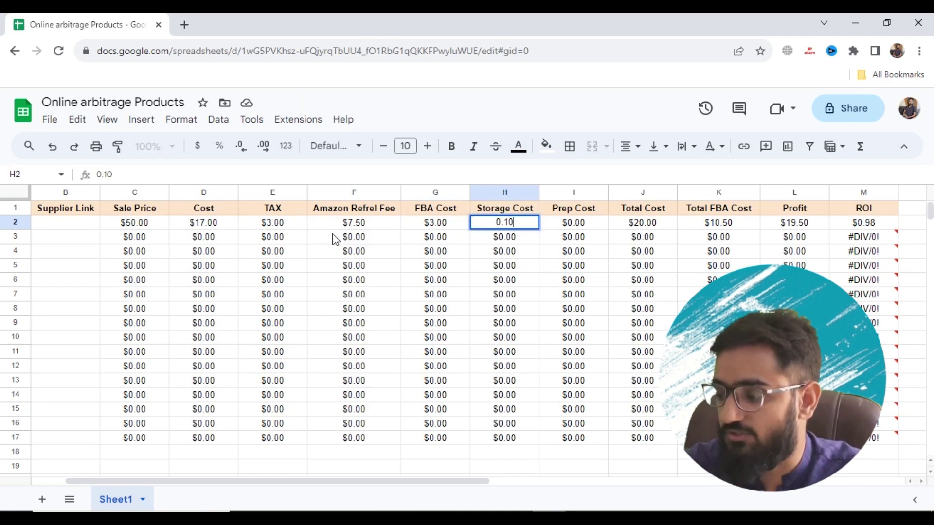
key("Right")
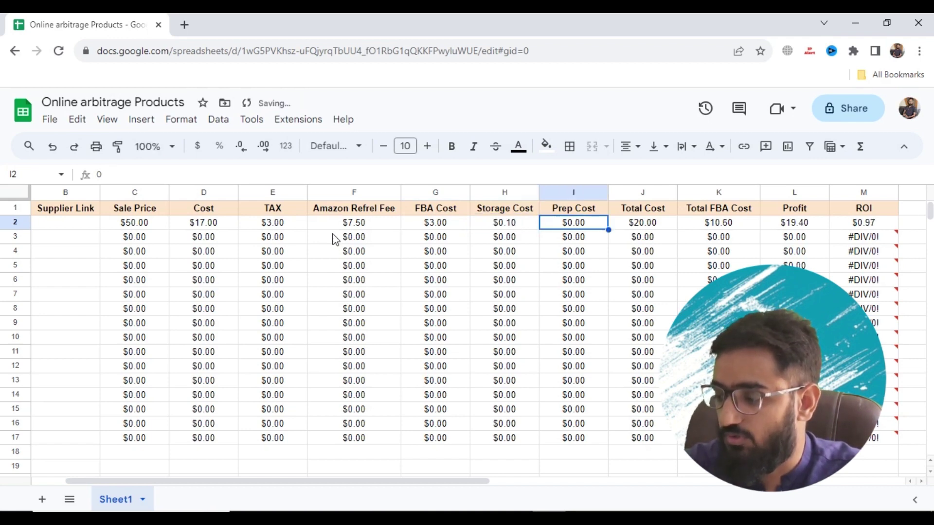
type("1.")
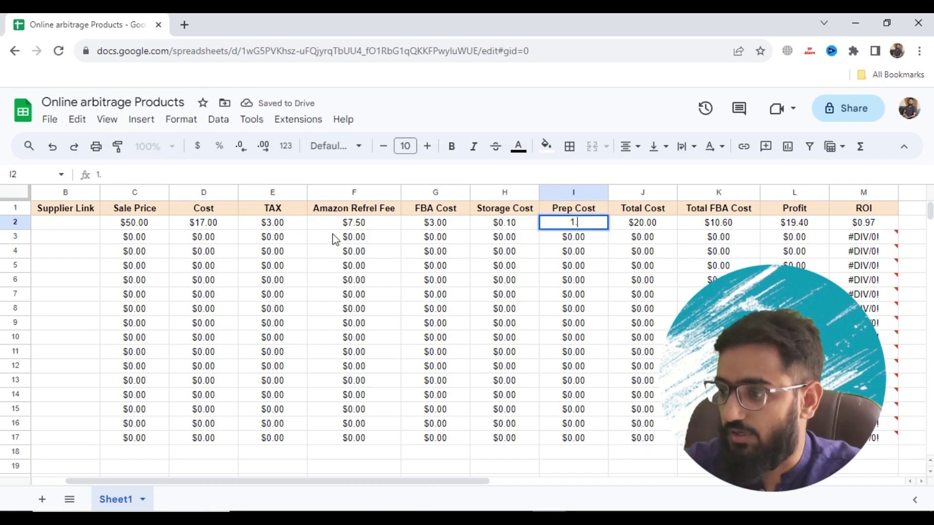
type("20")
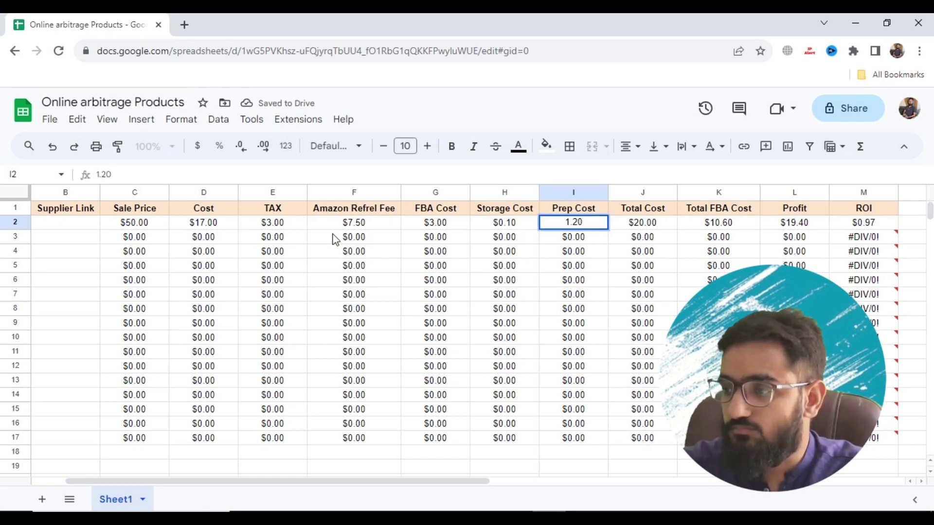
key("Right")
Check the row 2 total cost, total FBA cost and profit formulas, and format the ROI in cell M2 as a percentage.
key("Right")
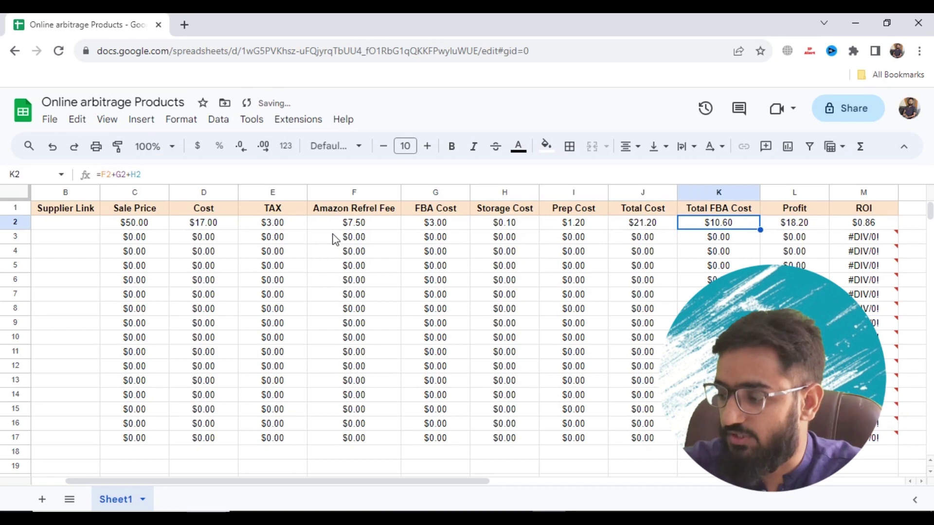
key("Left")
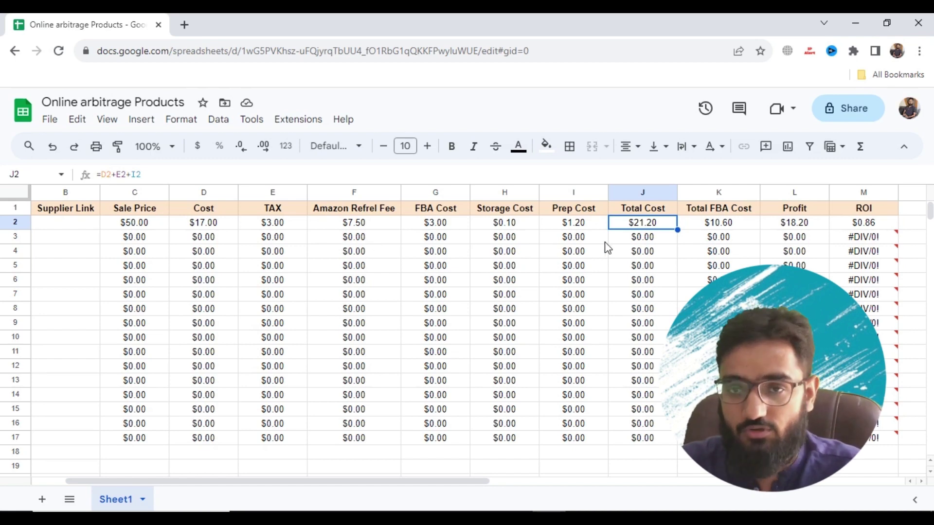
left_click(715, 227)
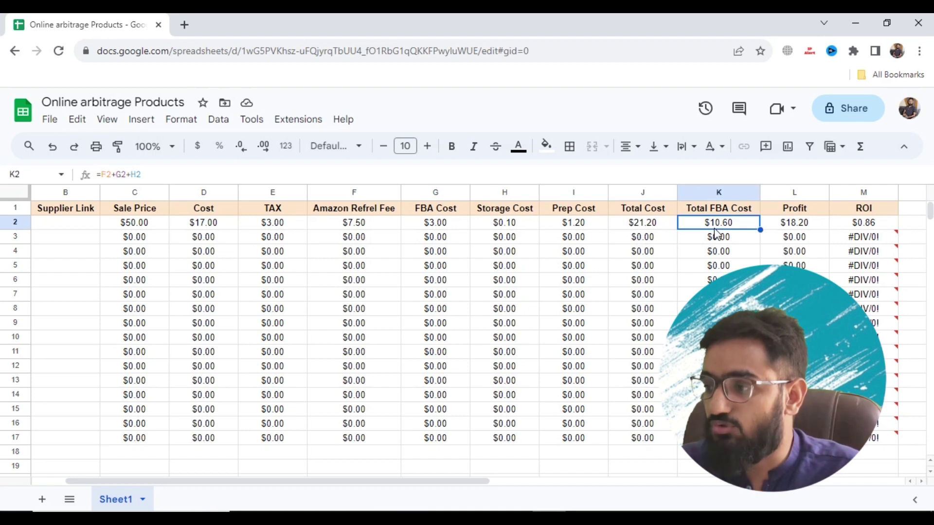
left_click(801, 225)
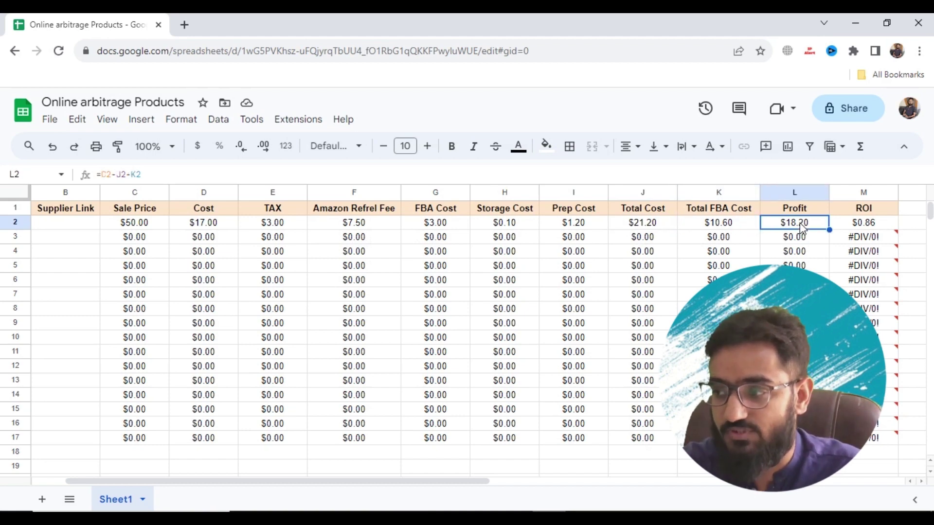
left_click(859, 226)
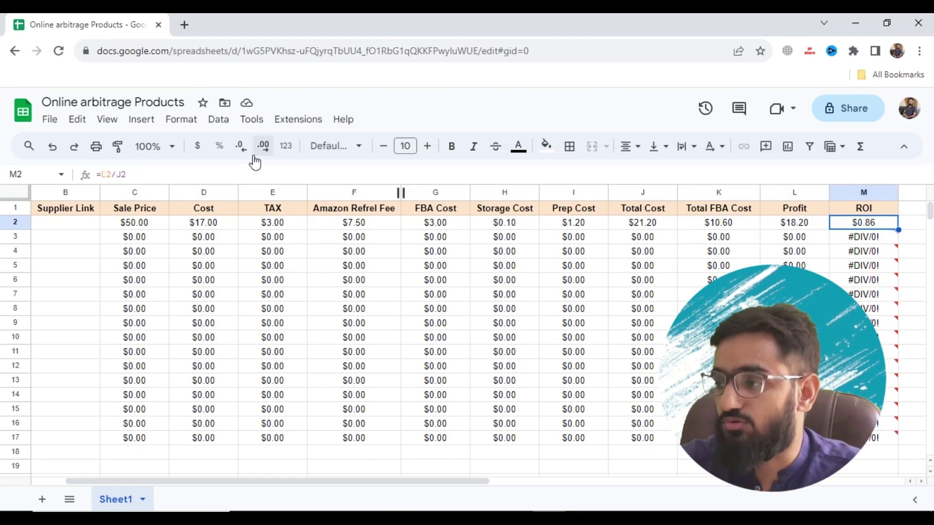
left_click(228, 151)
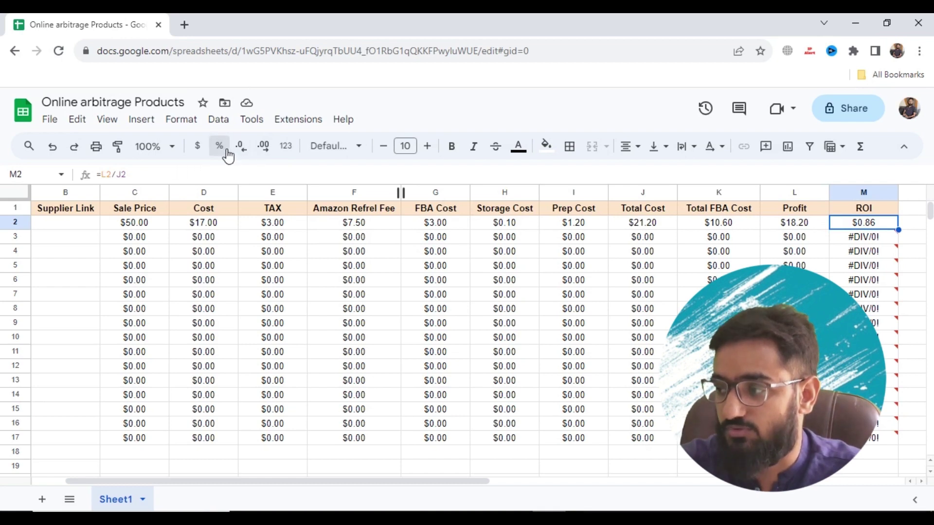